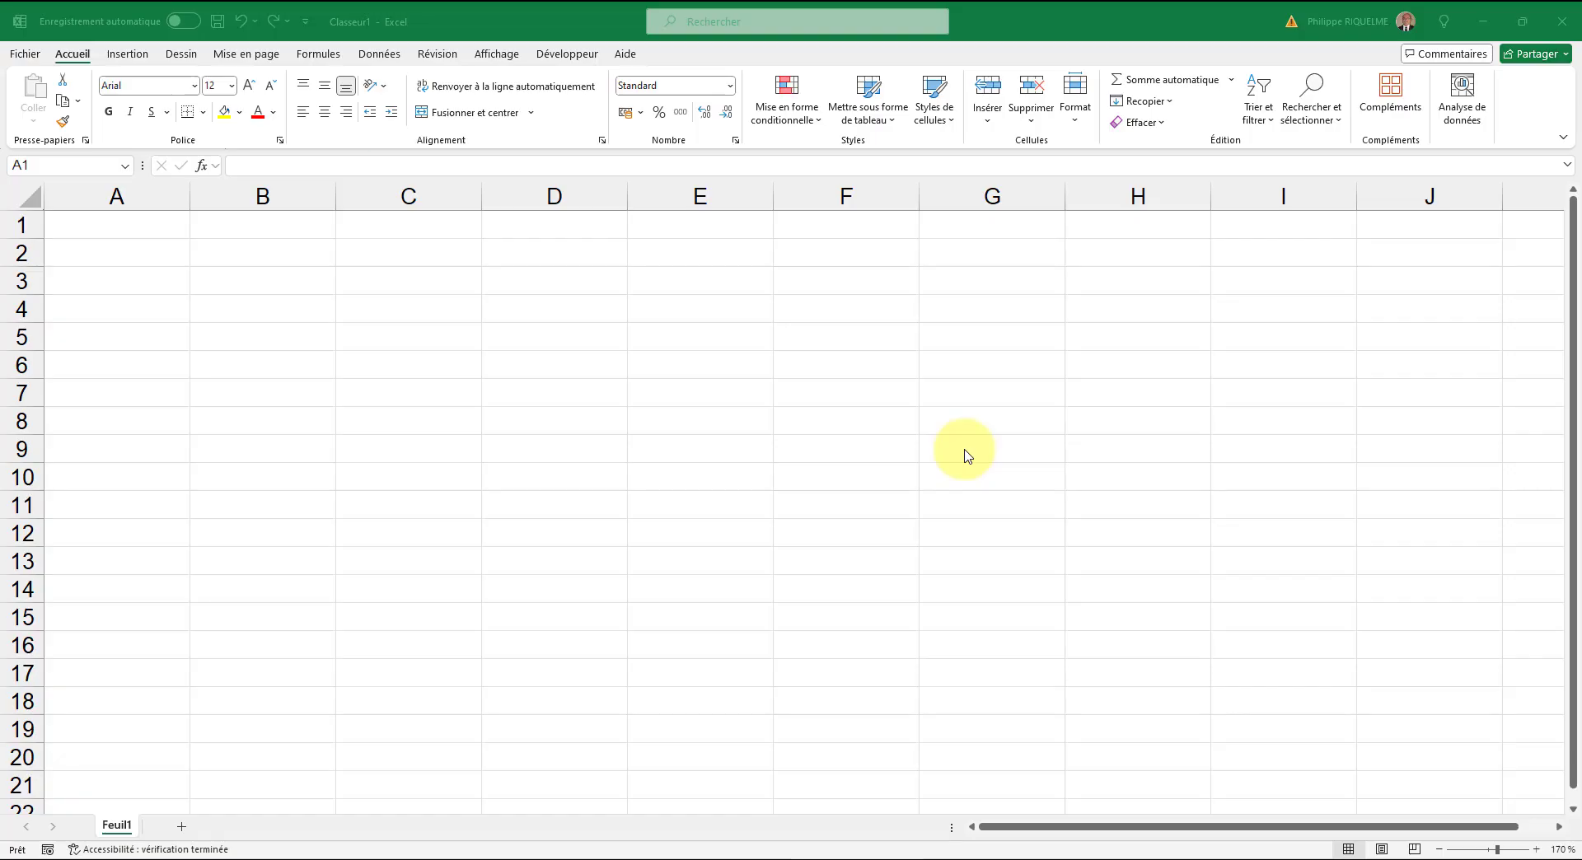
Enter the date 6/7/24 in cell A1.
left_click(148, 234)
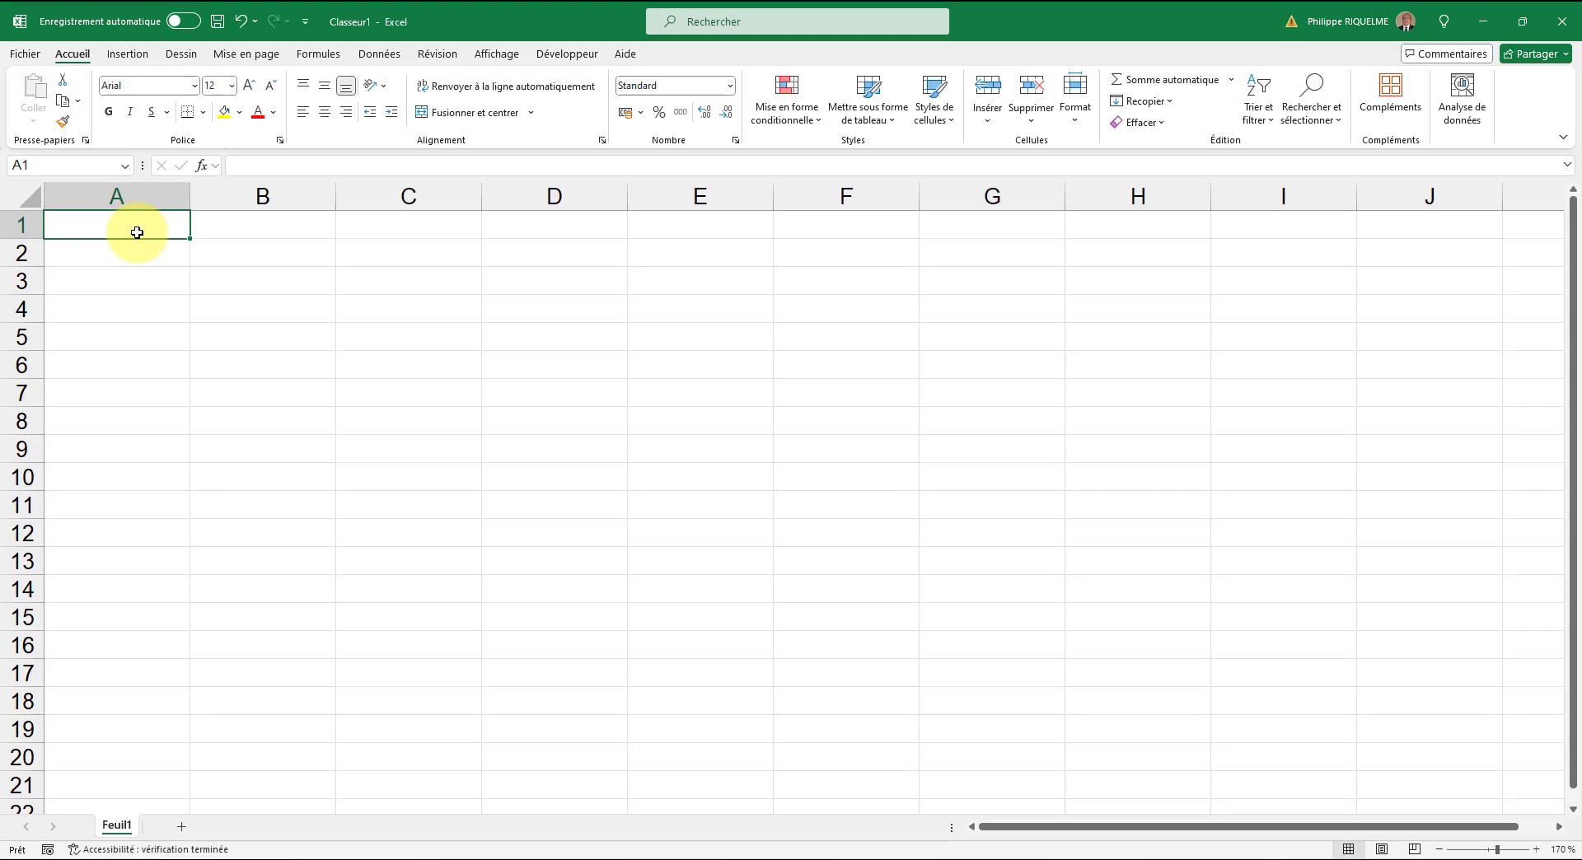
type("6/")
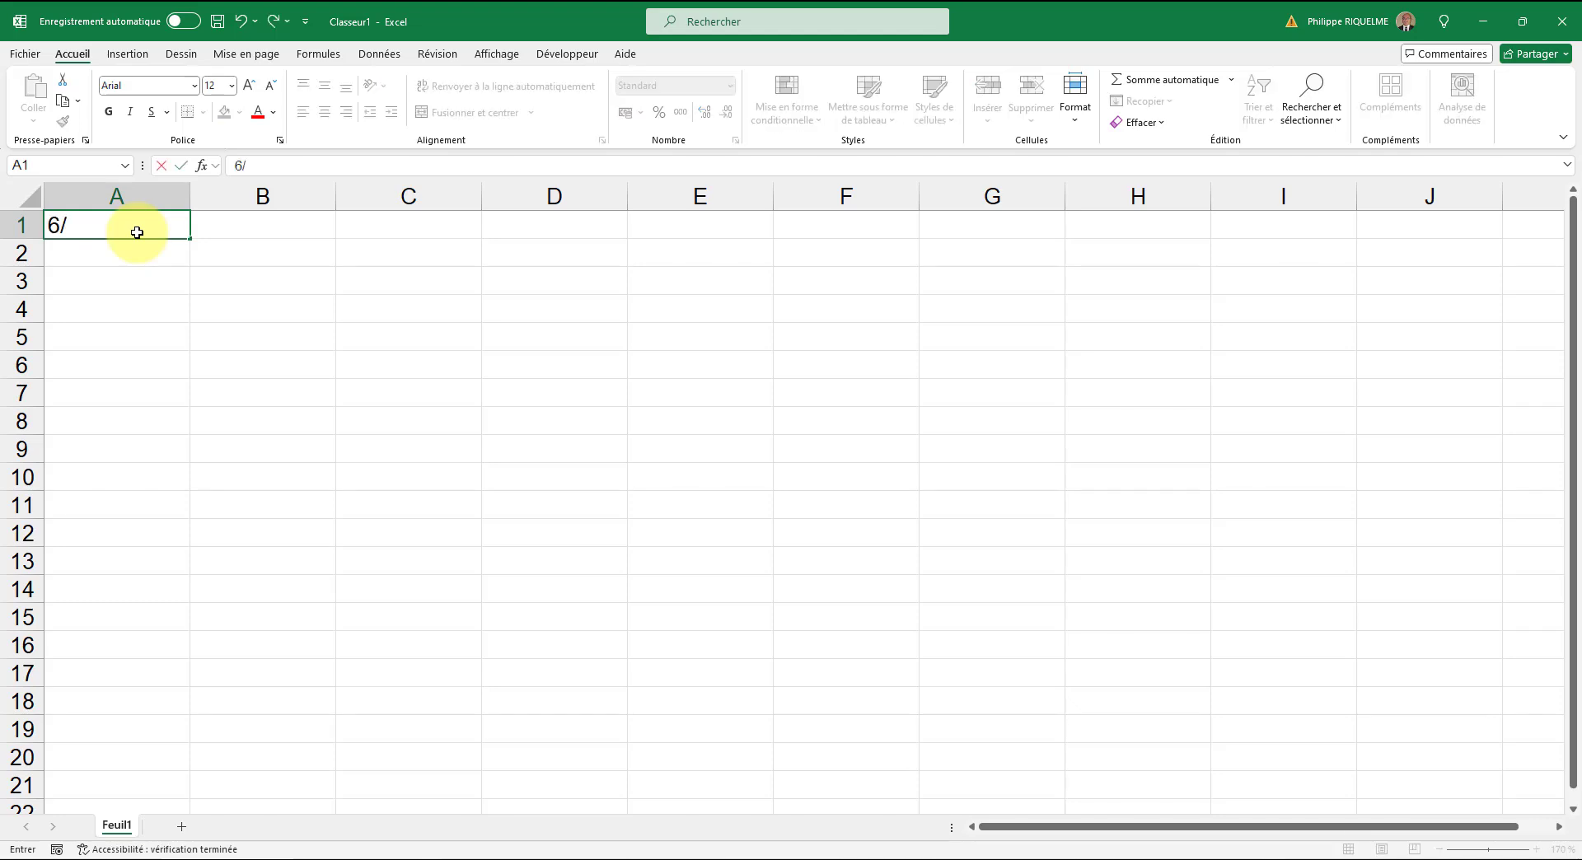
type("7/24")
key("Return")
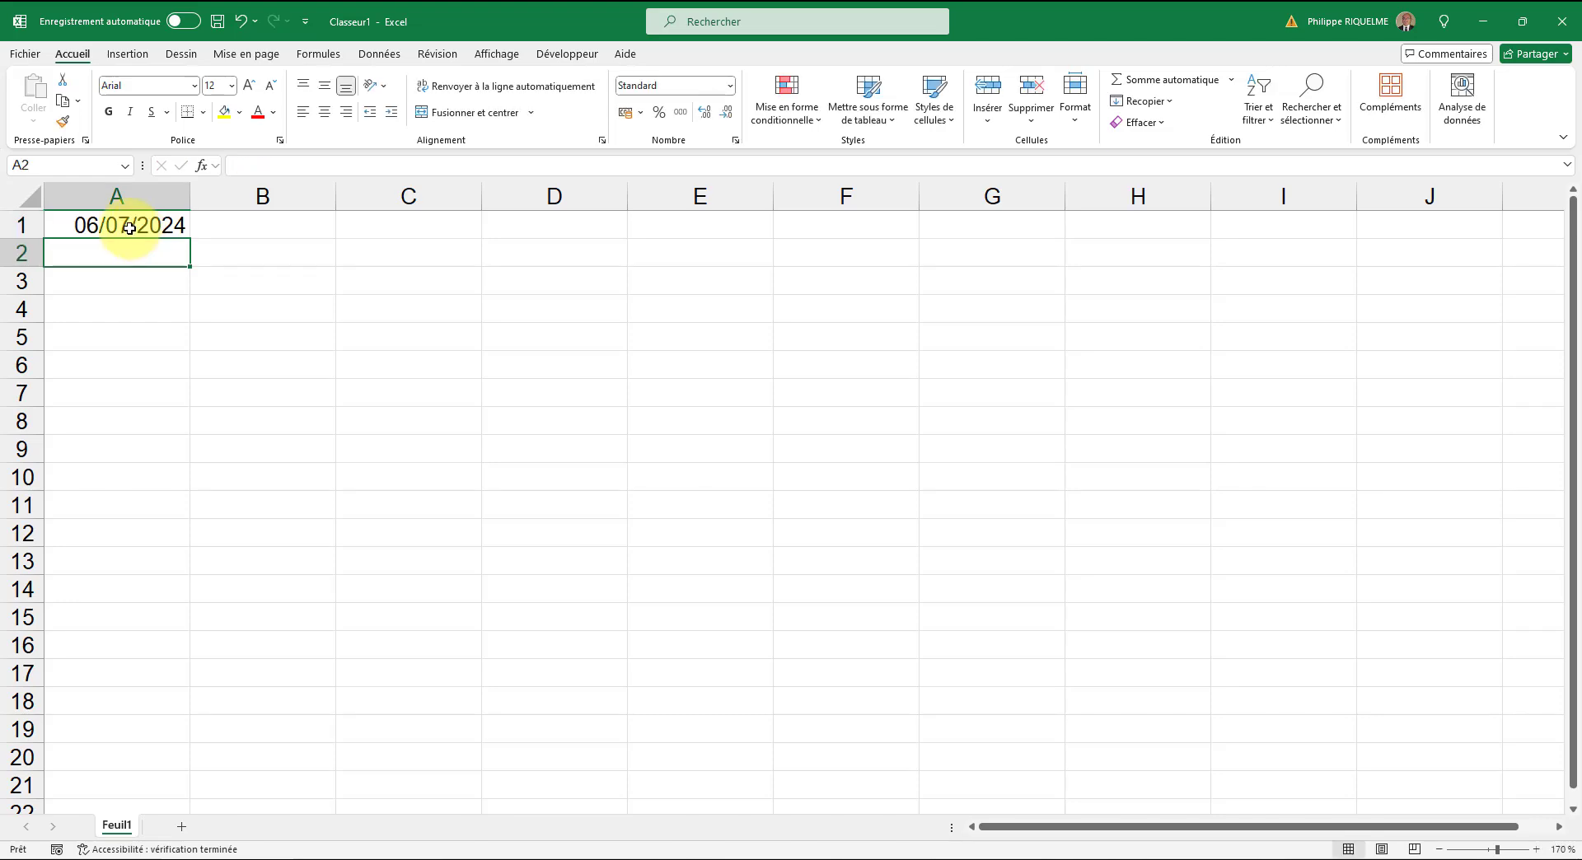
Change the number format of cell A1 to Standard.
left_click(127, 228)
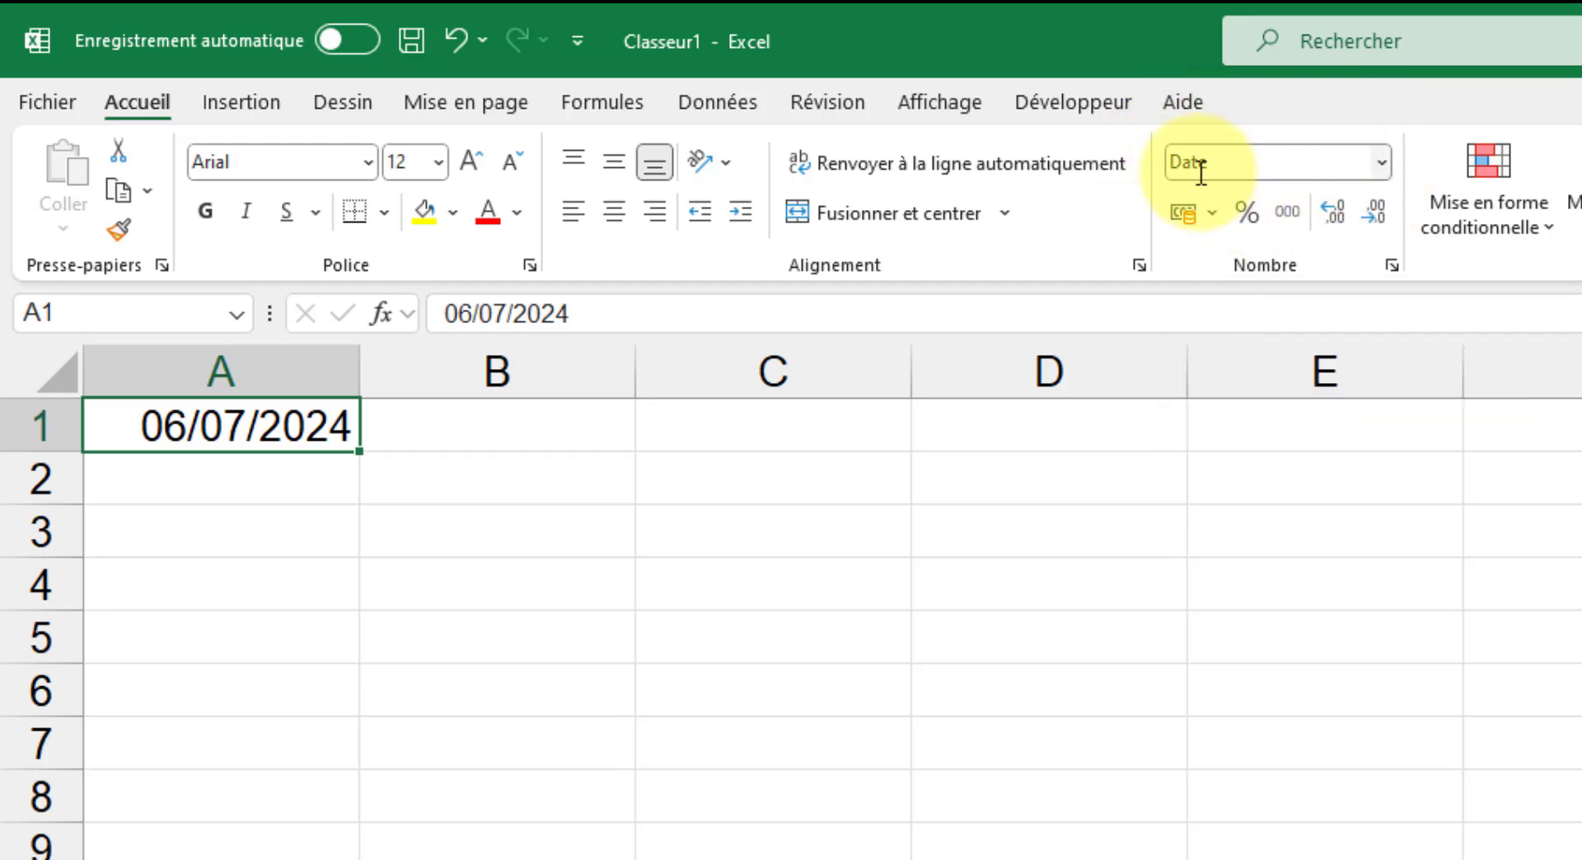
left_click(1383, 162)
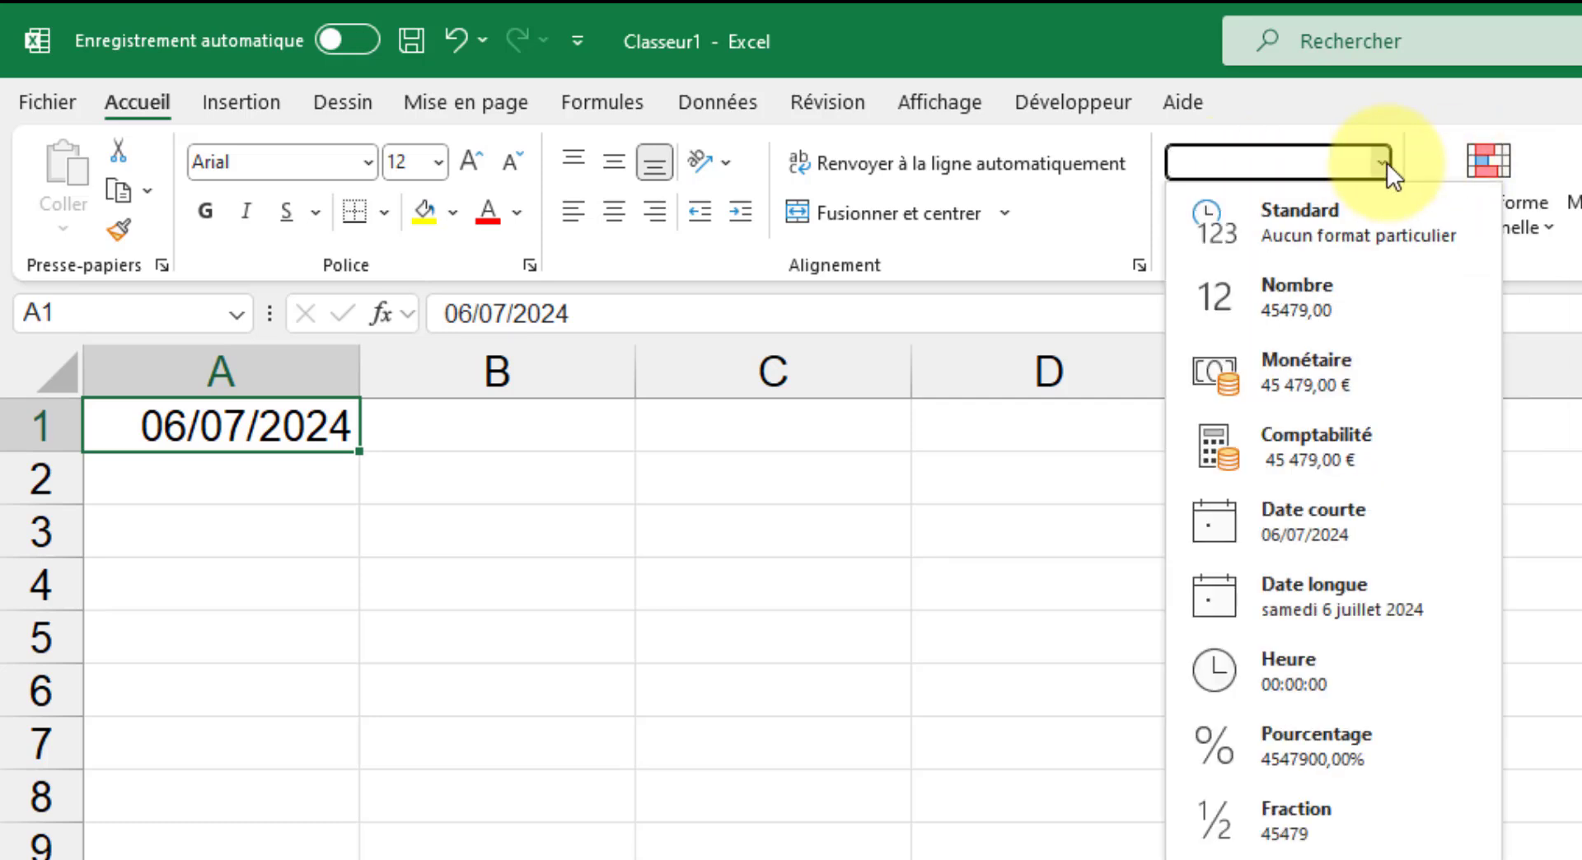
left_click(1340, 216)
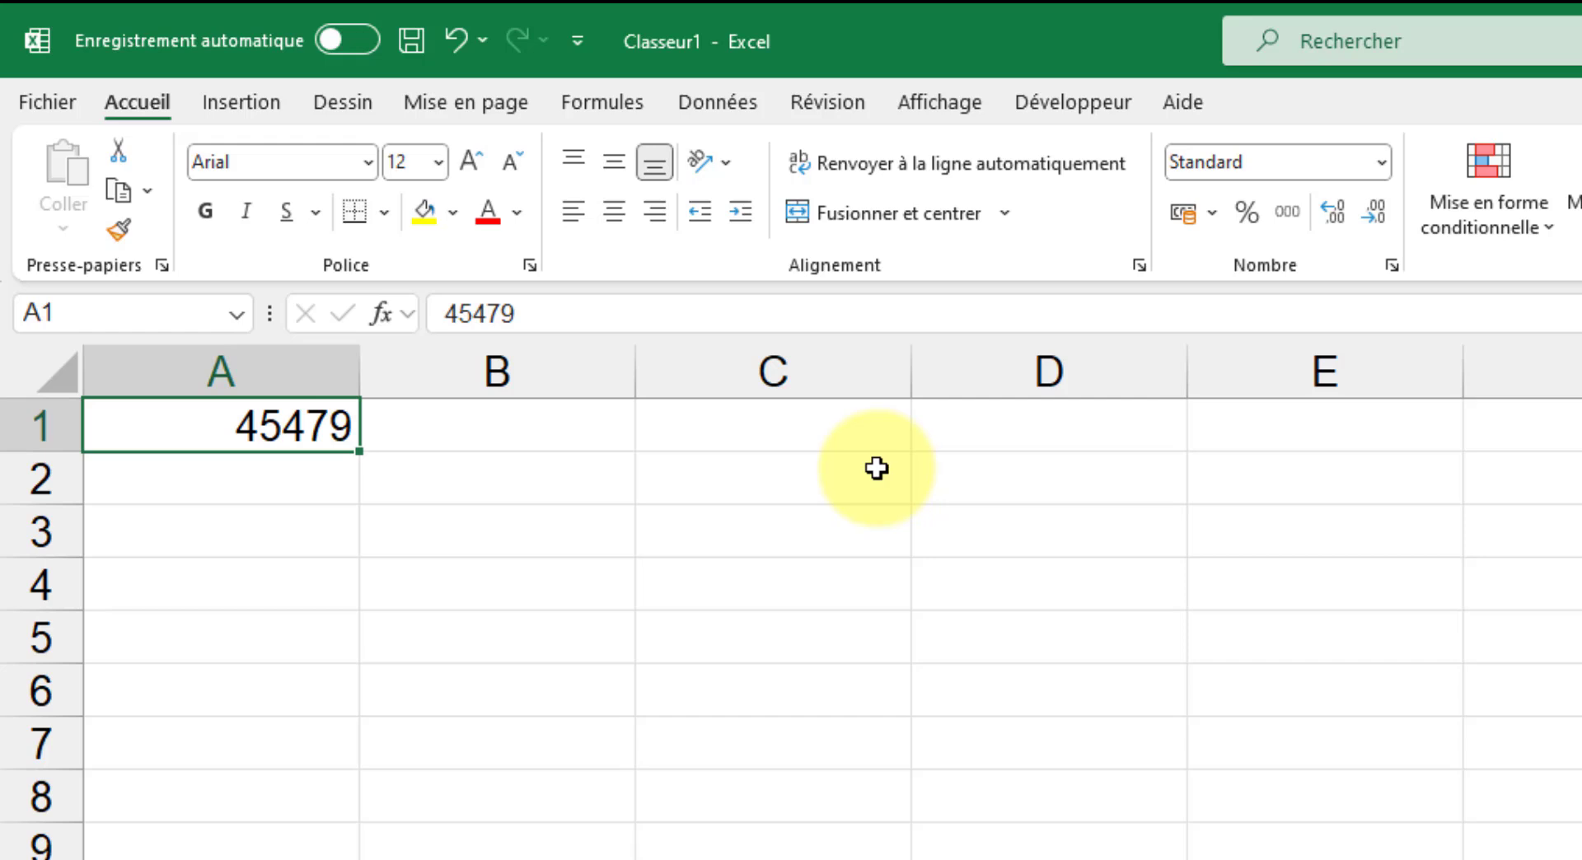
Enter 1 in cell C1 and format it as a short date (Date courte).
left_click(827, 424)
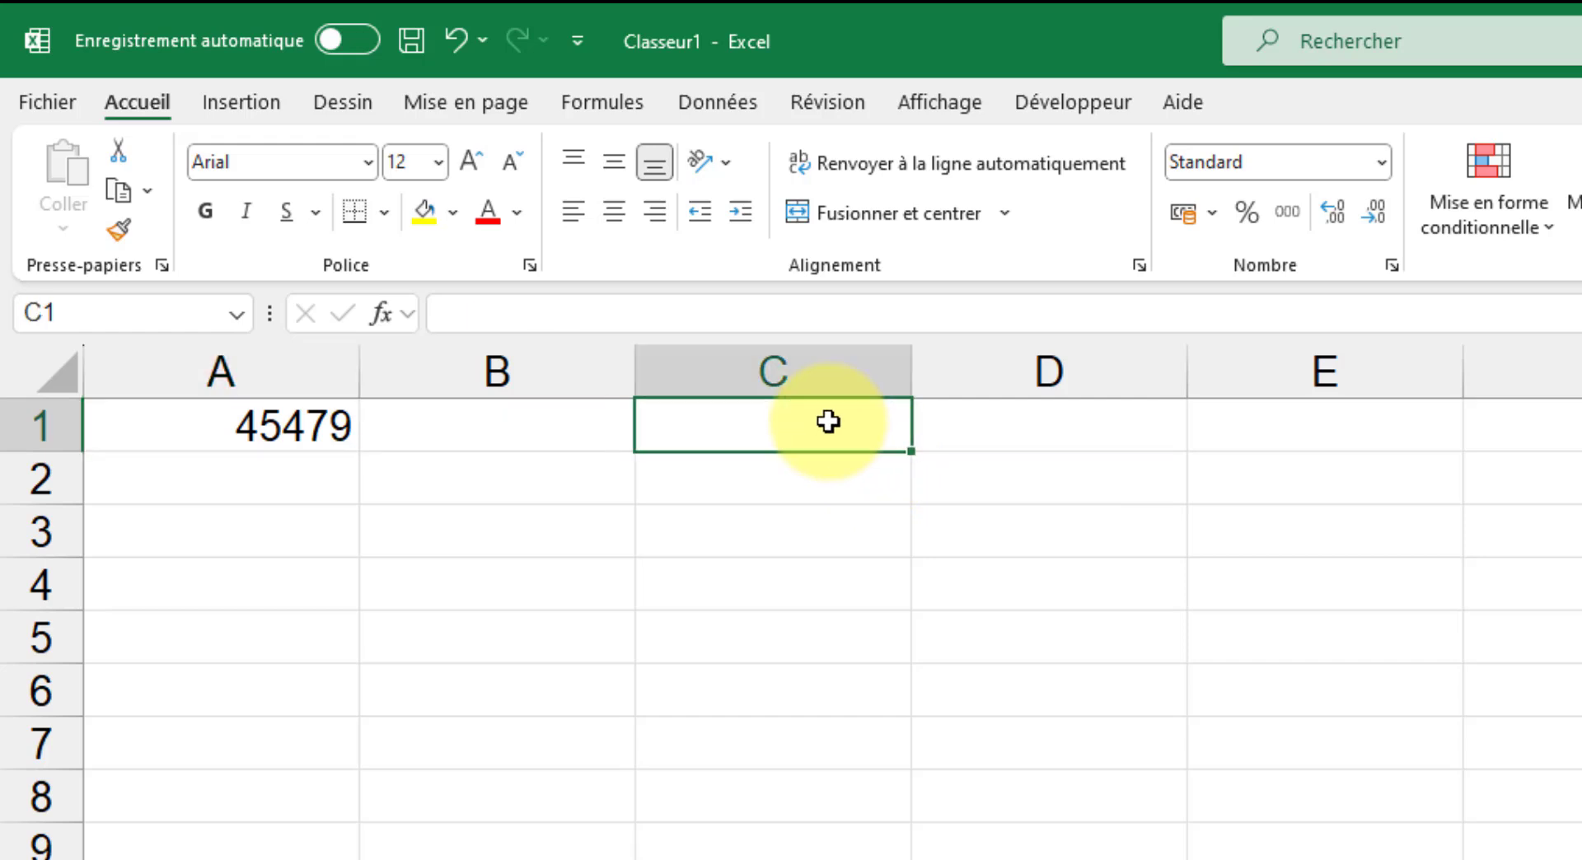
type("1")
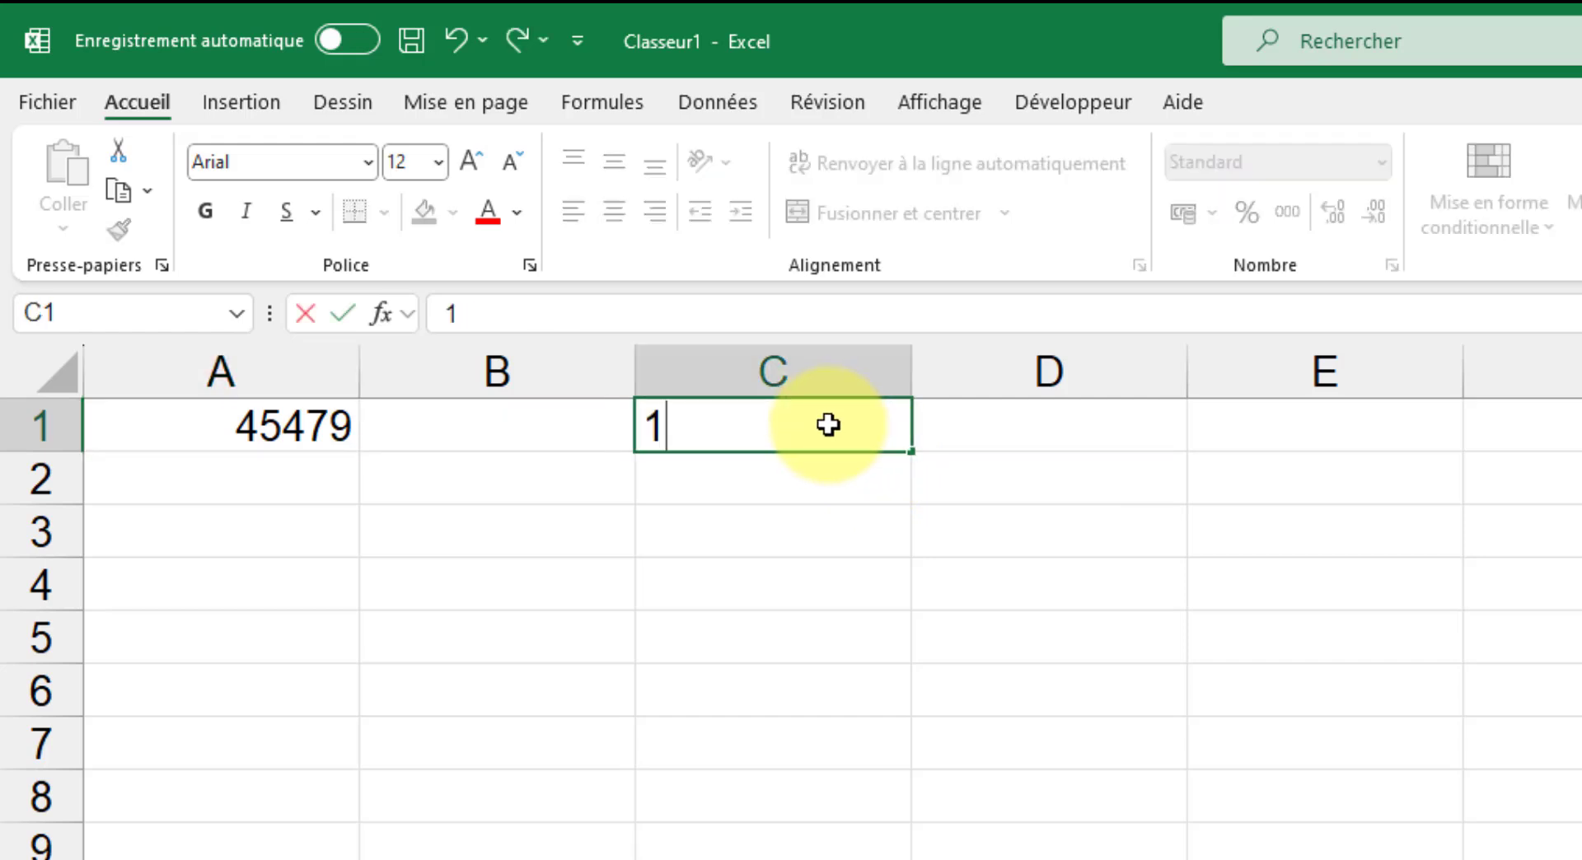
left_click(344, 306)
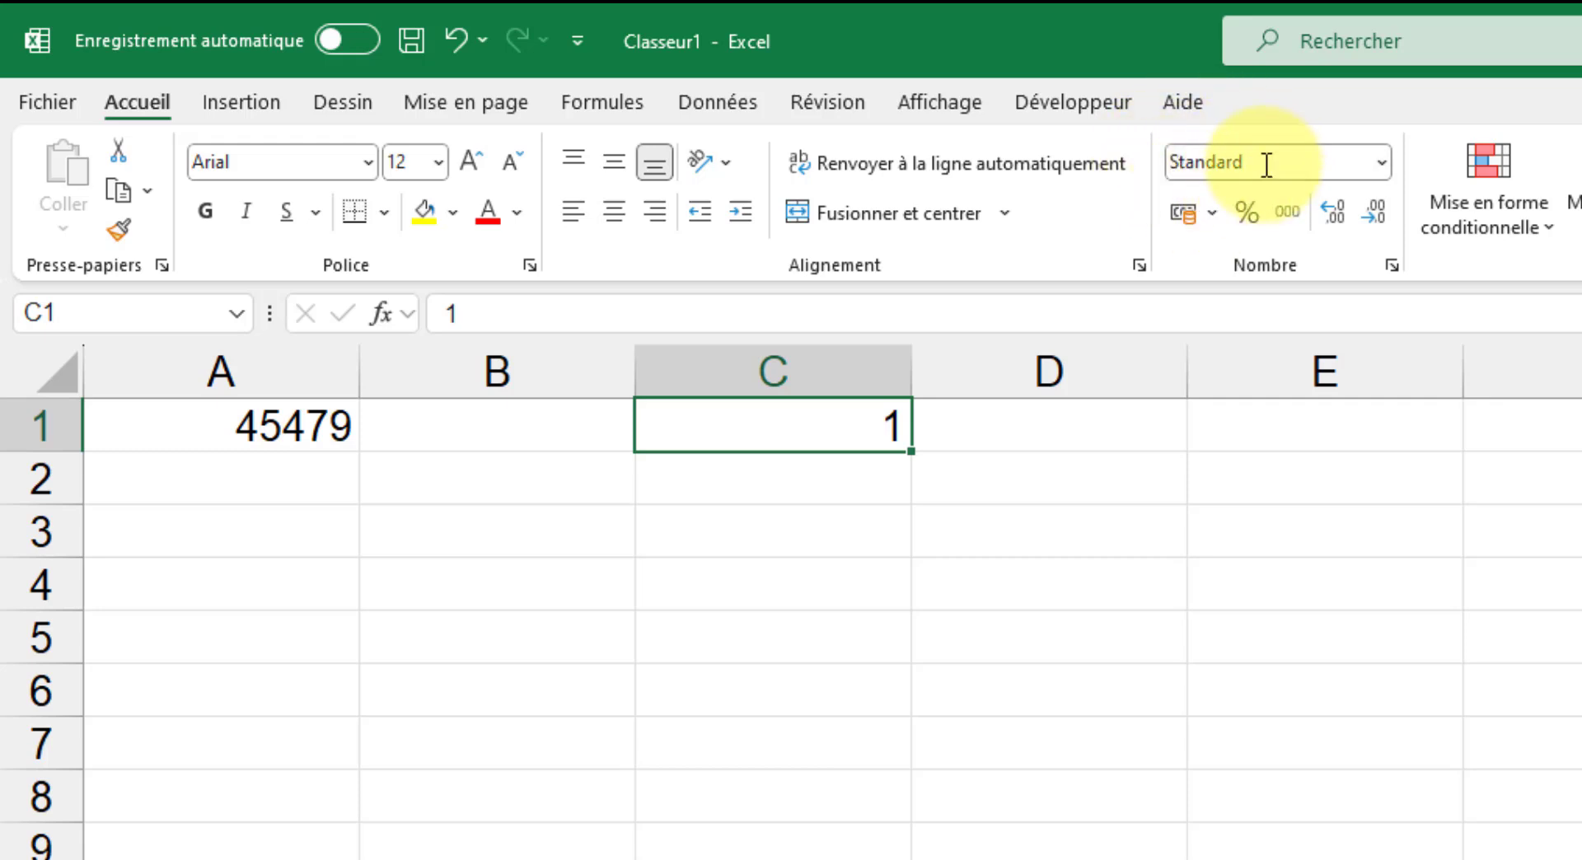
left_click(1383, 169)
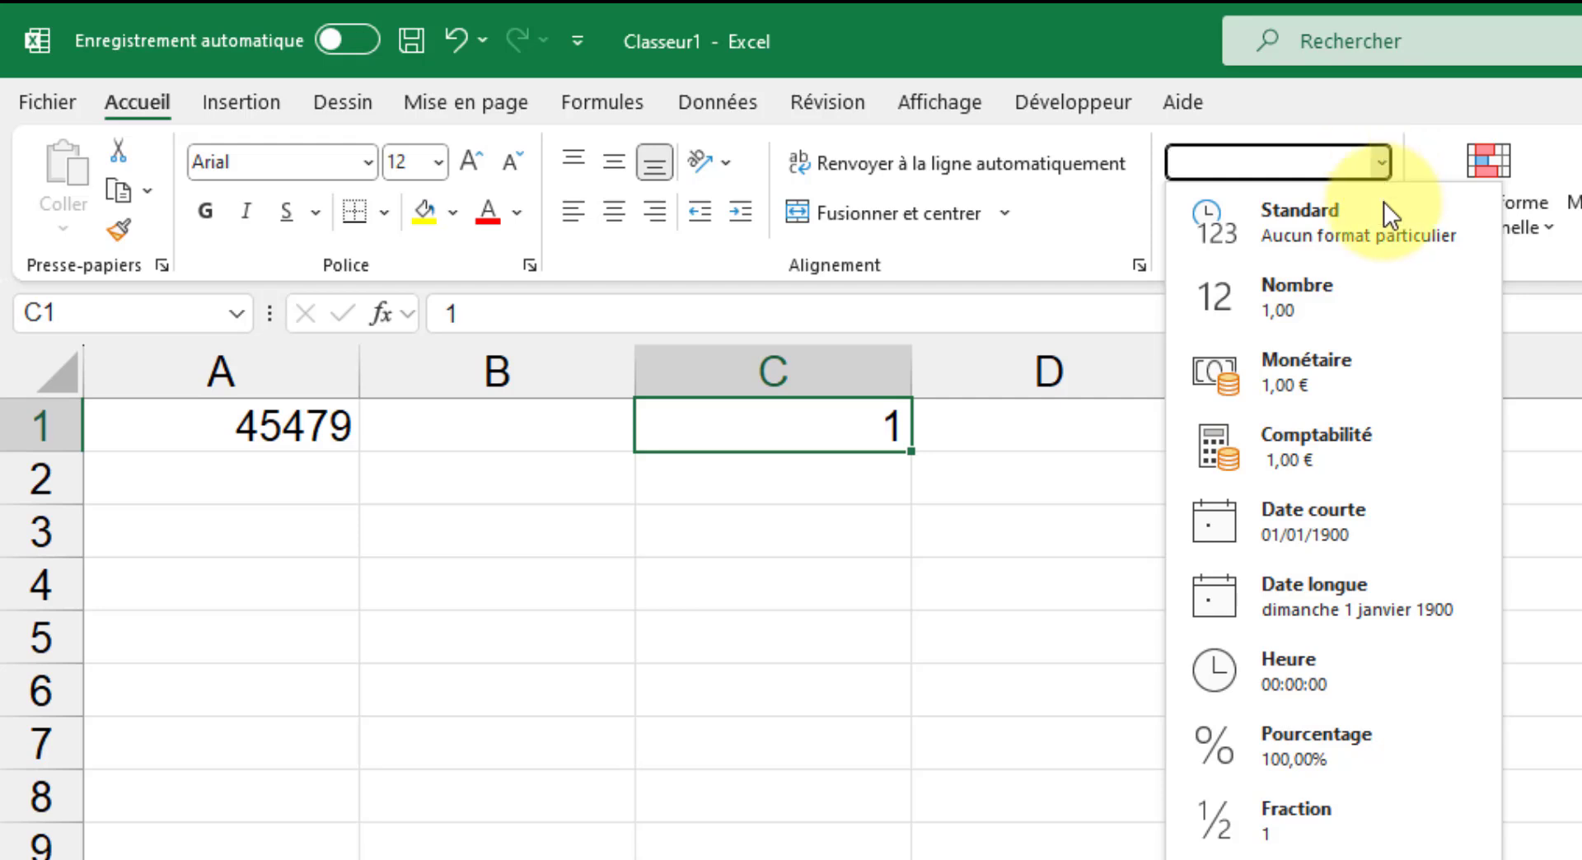
left_click(1392, 514)
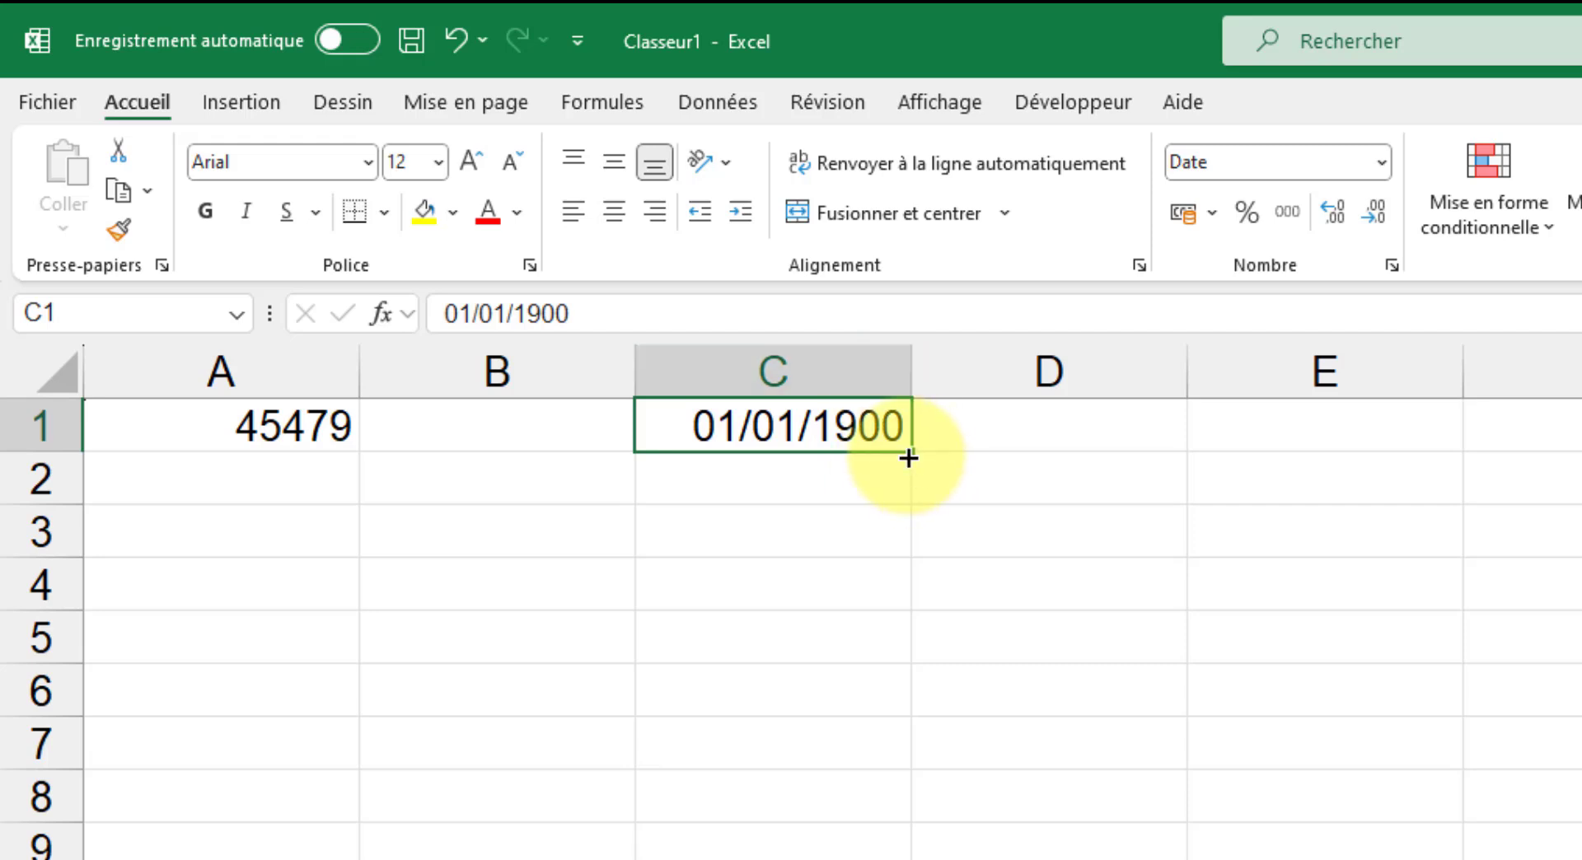
Fill the date series from C1 down to C9 and set the range's number format to Standard.
left_click_drag(911, 452, 897, 822)
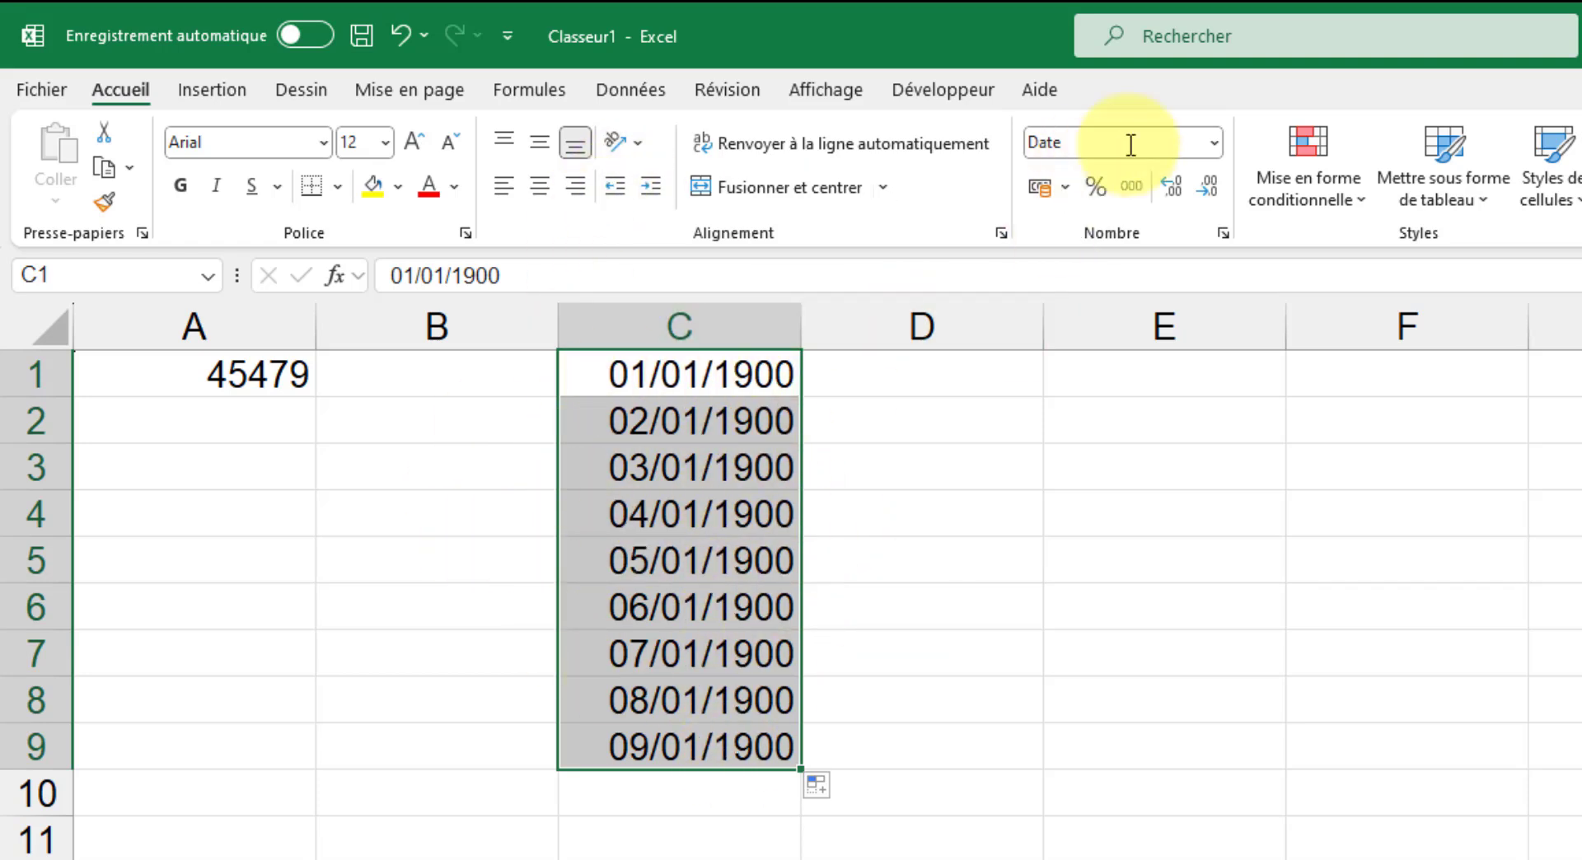
left_click(1216, 143)
left_click(1148, 186)
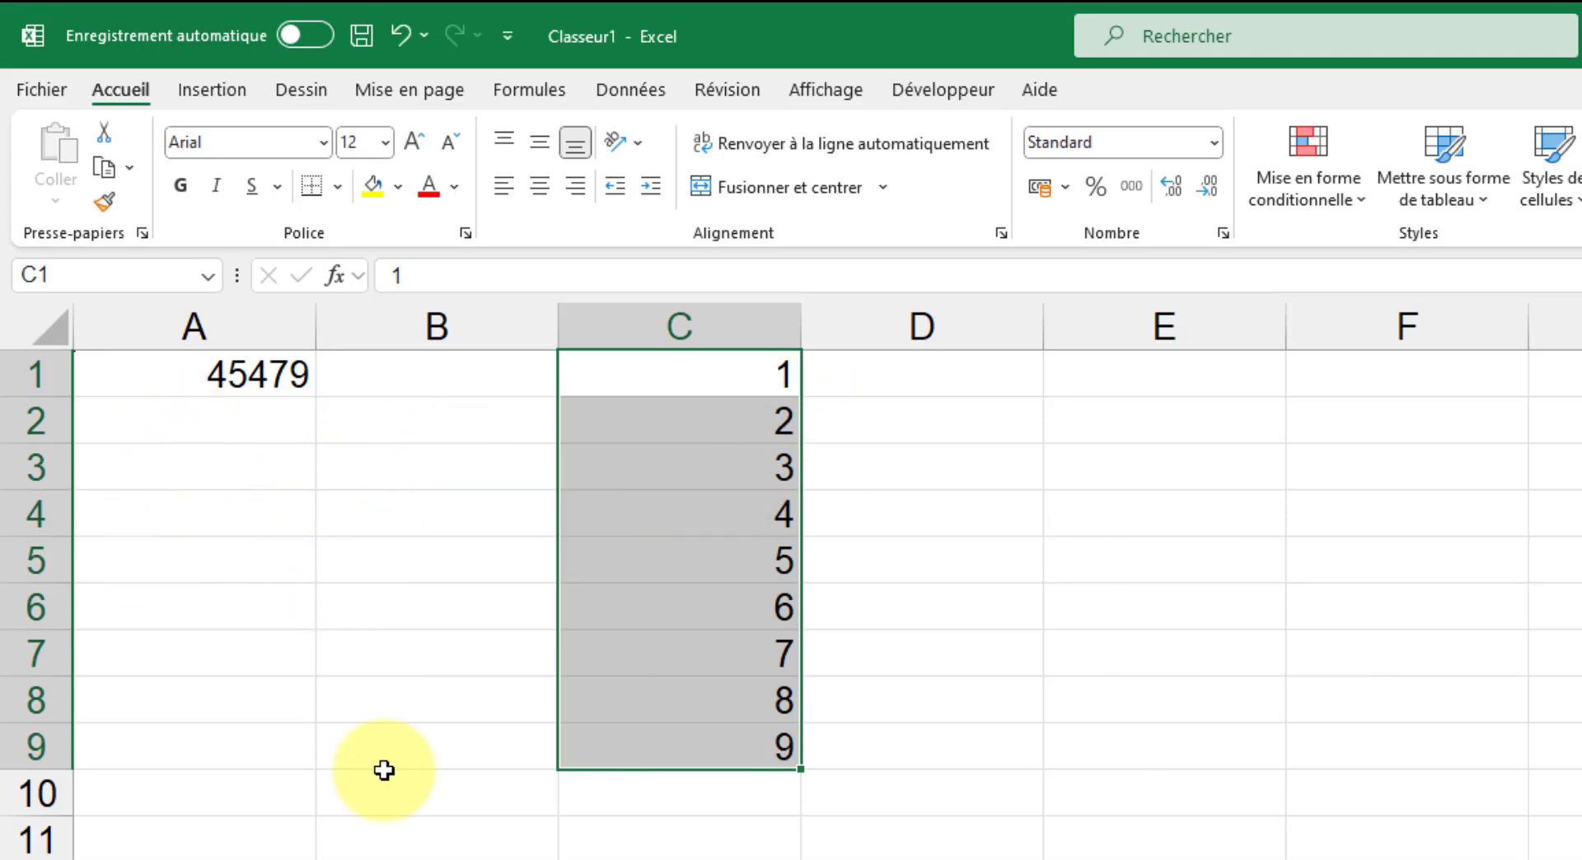
Set the number format of cell A1 to short date (Date courte).
left_click(268, 384)
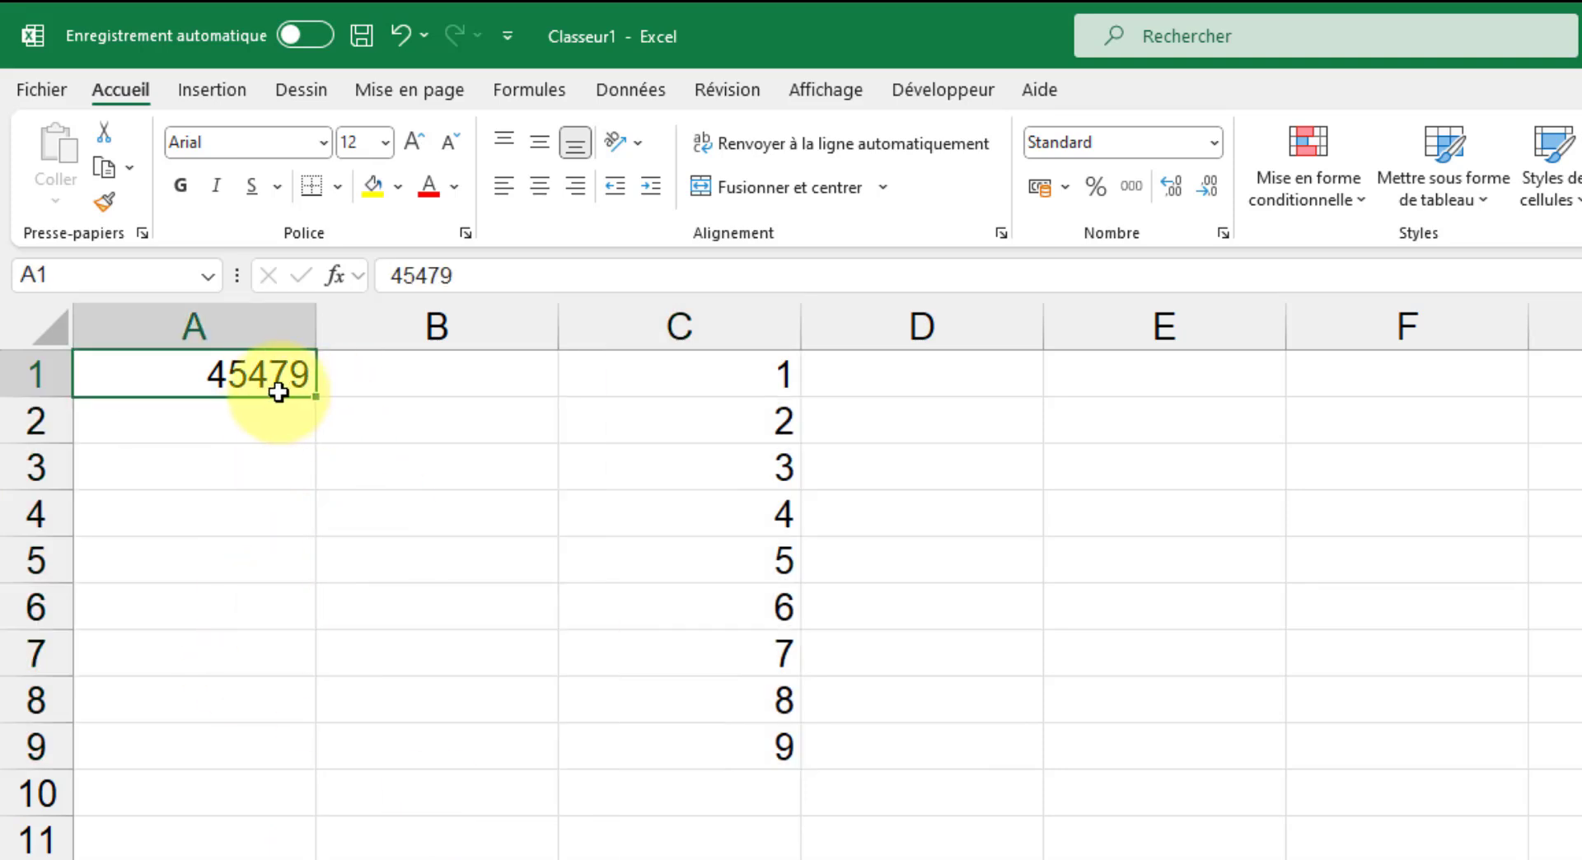
left_click(1212, 149)
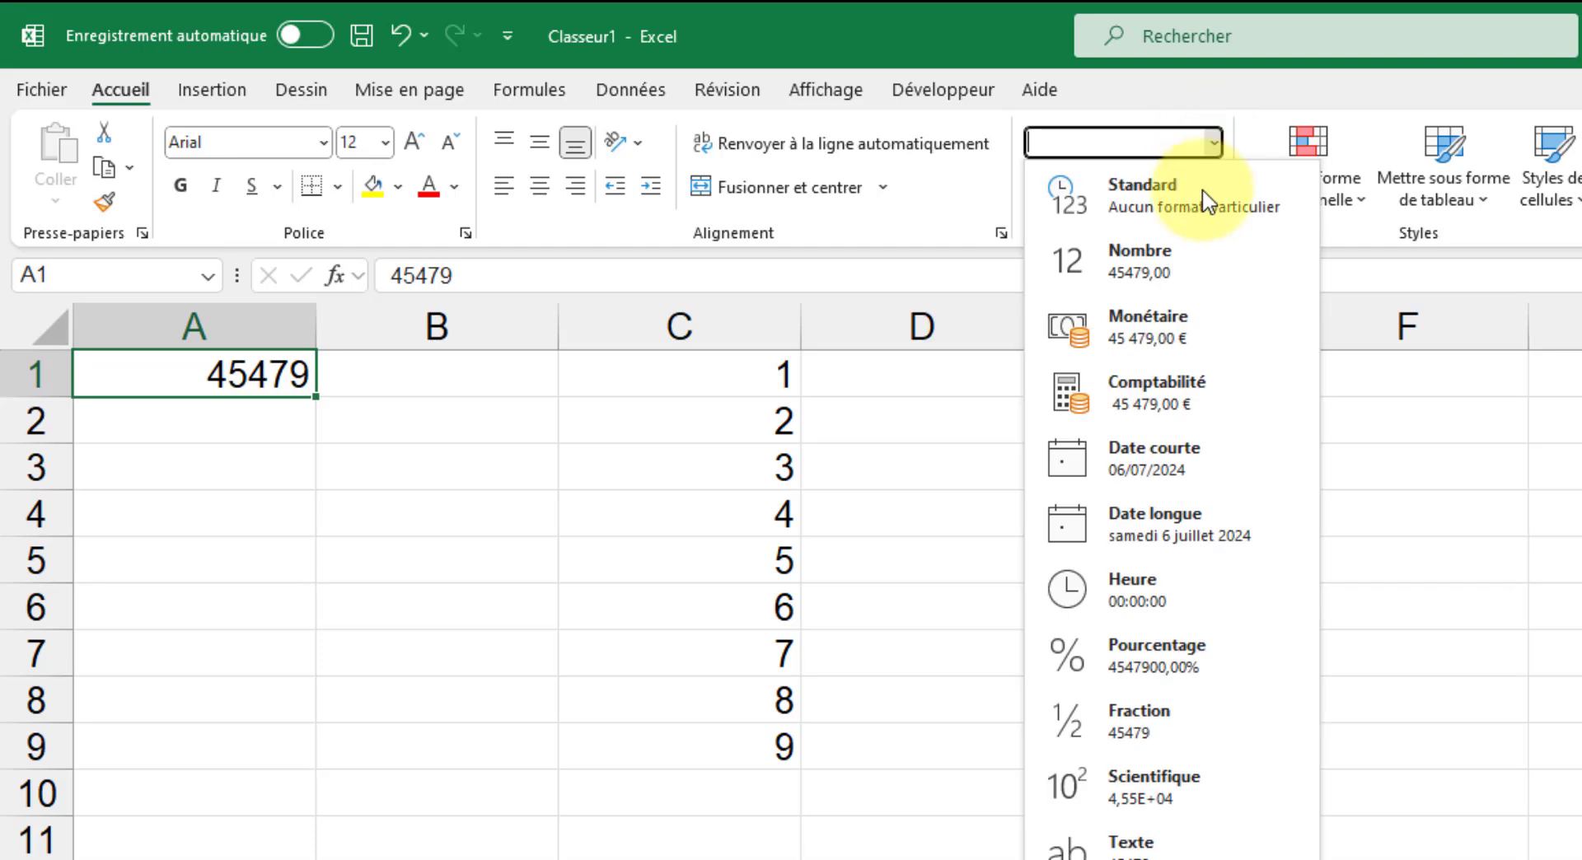
left_click(1174, 448)
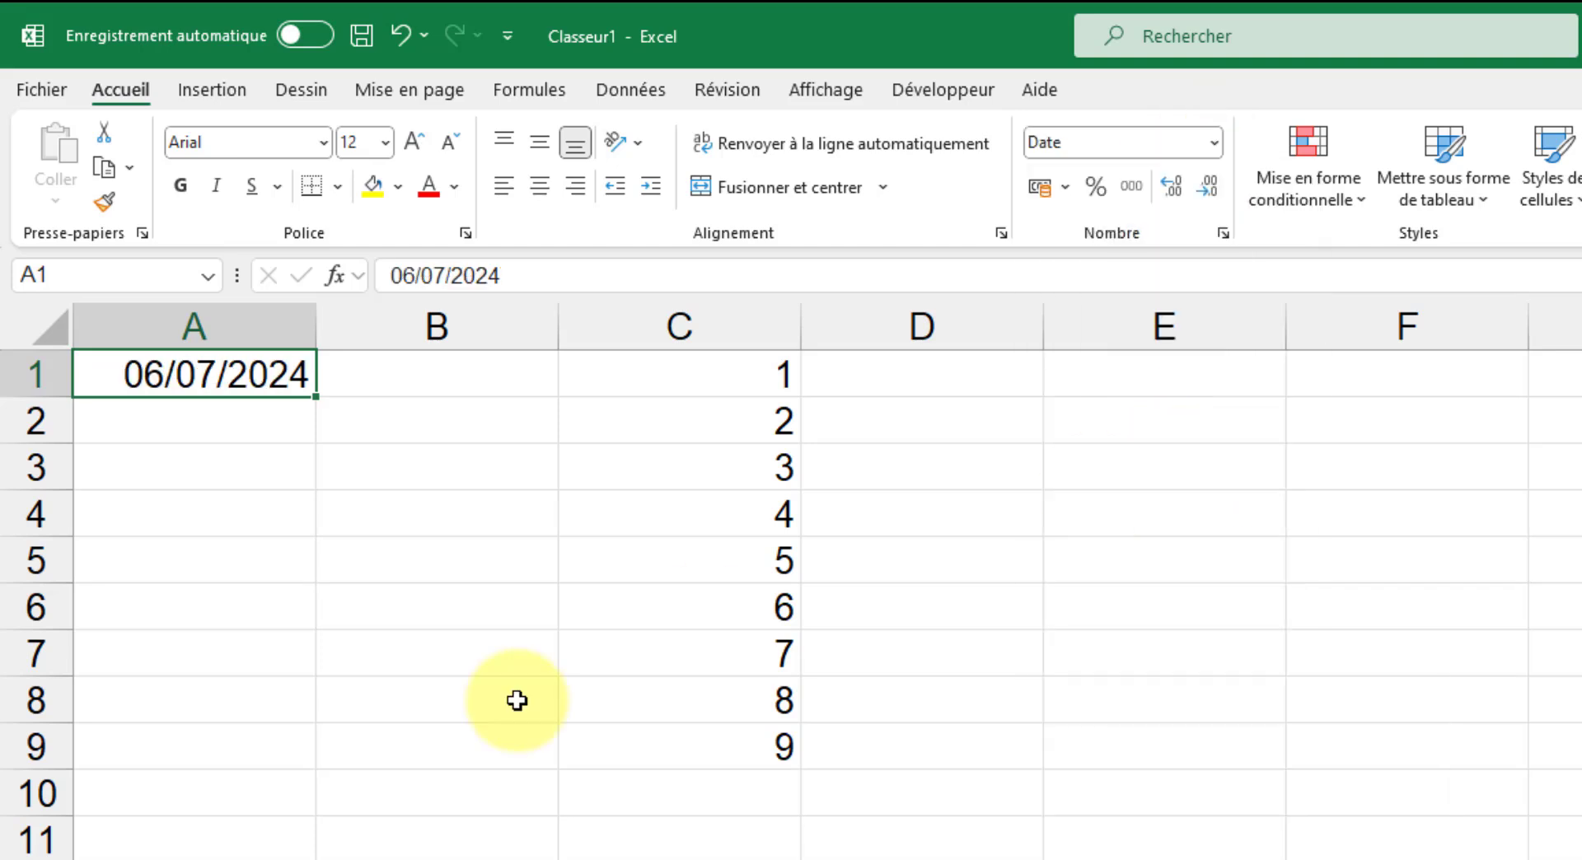
Enter the date 6/7/24 in cell A4 and format it as a long date (Date longue).
left_click(268, 523)
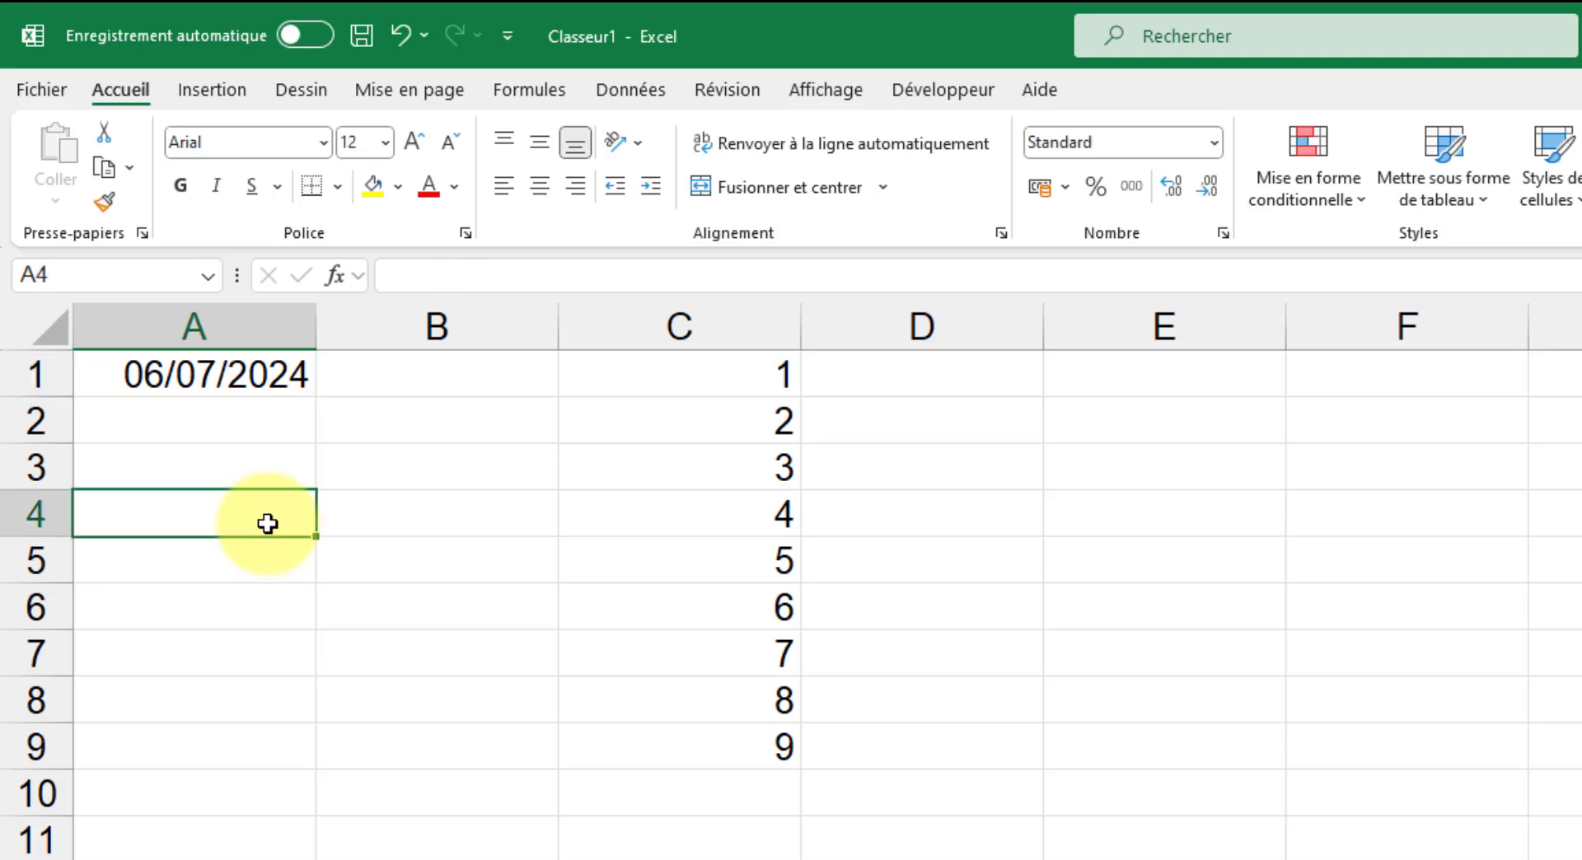
type("6/7/24")
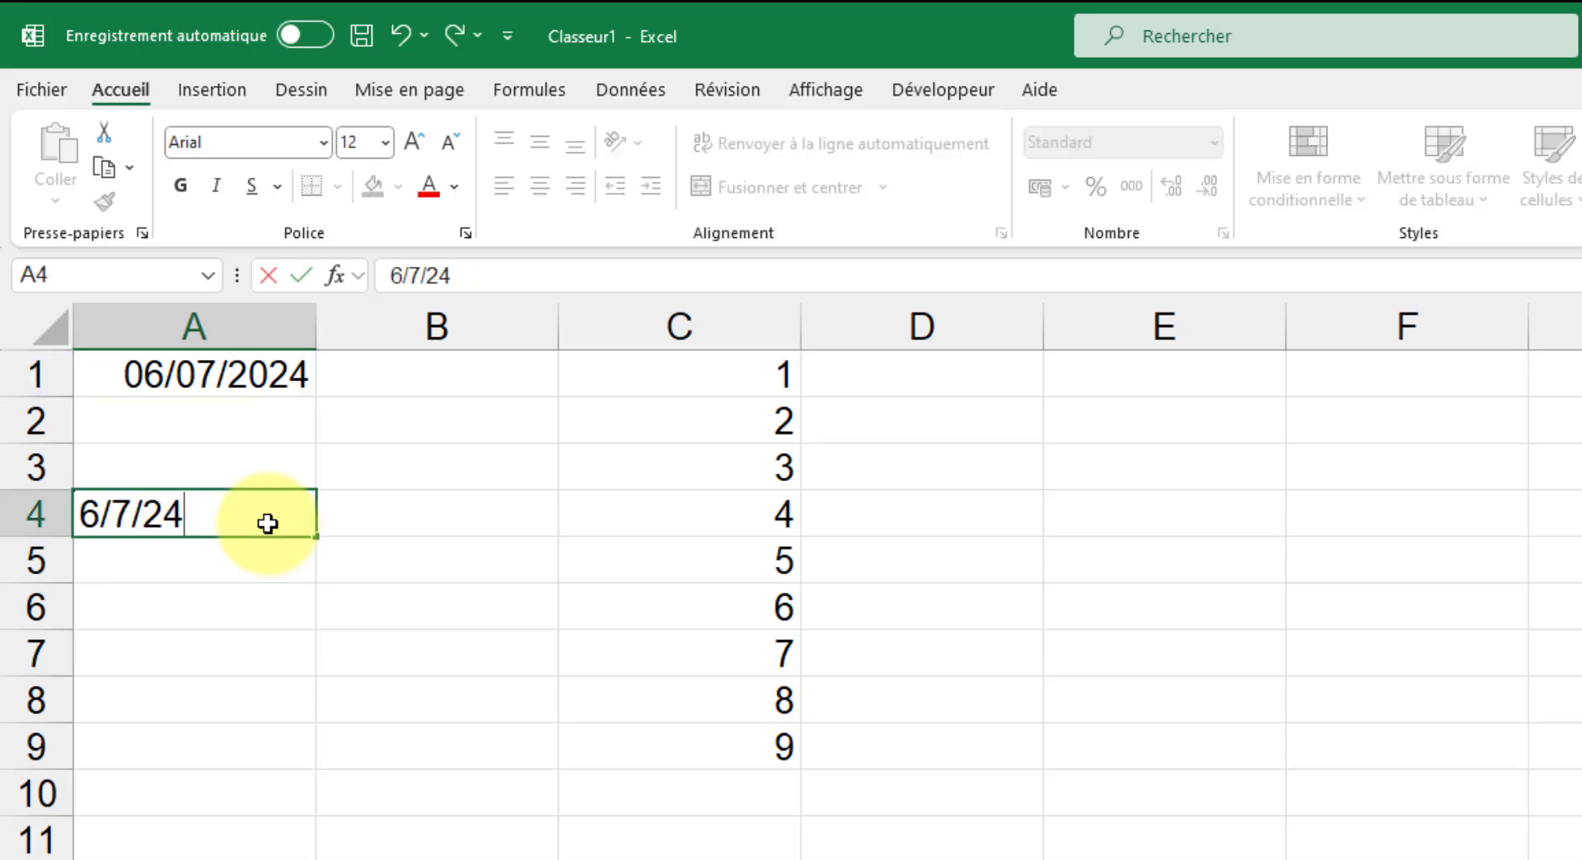
left_click(298, 278)
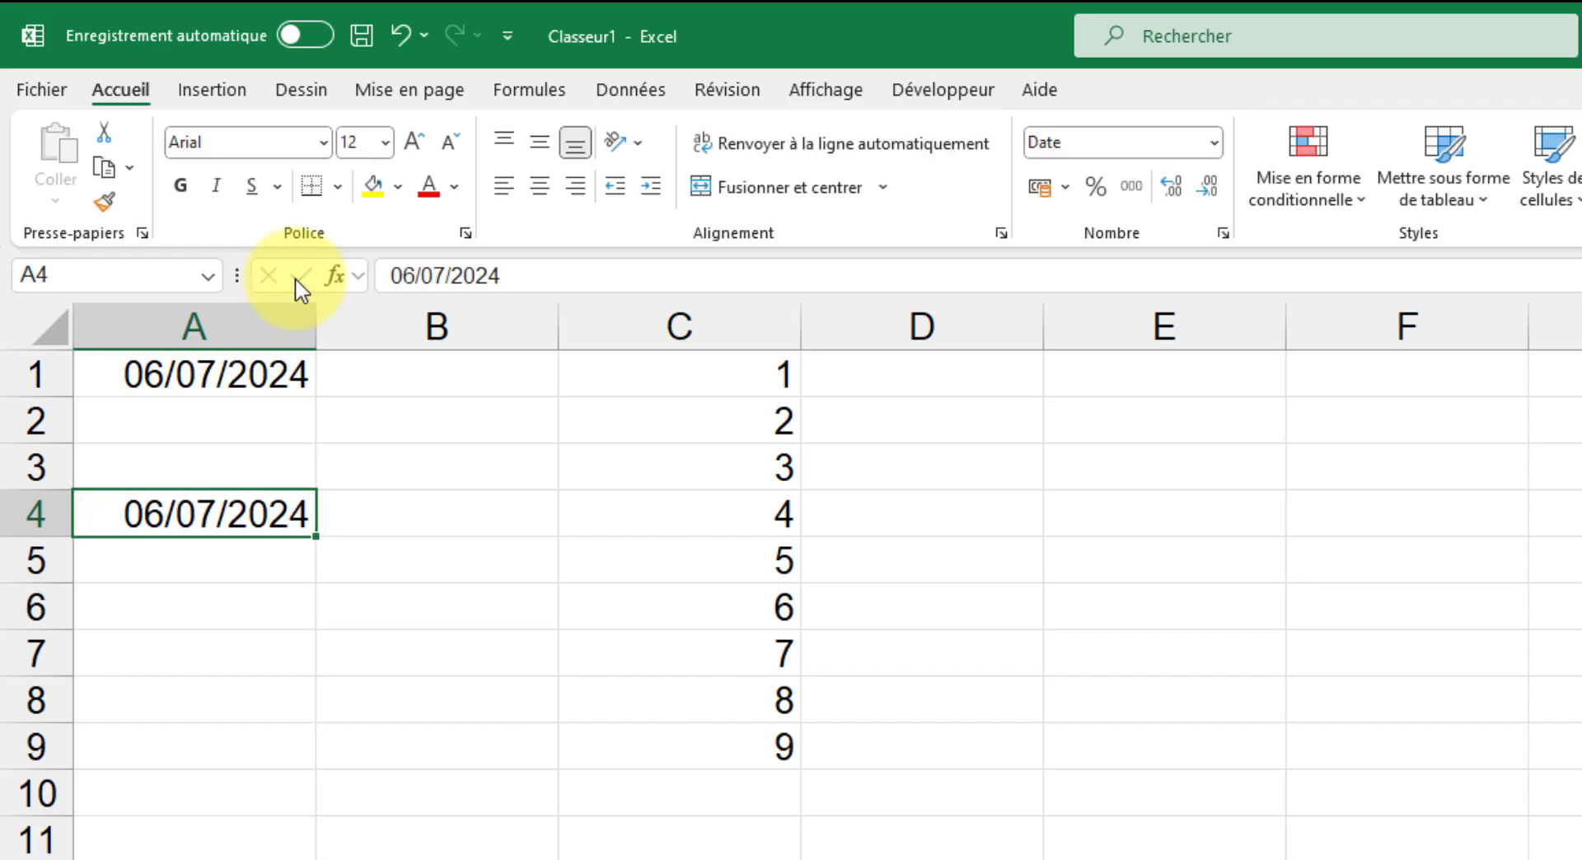
left_click(1216, 143)
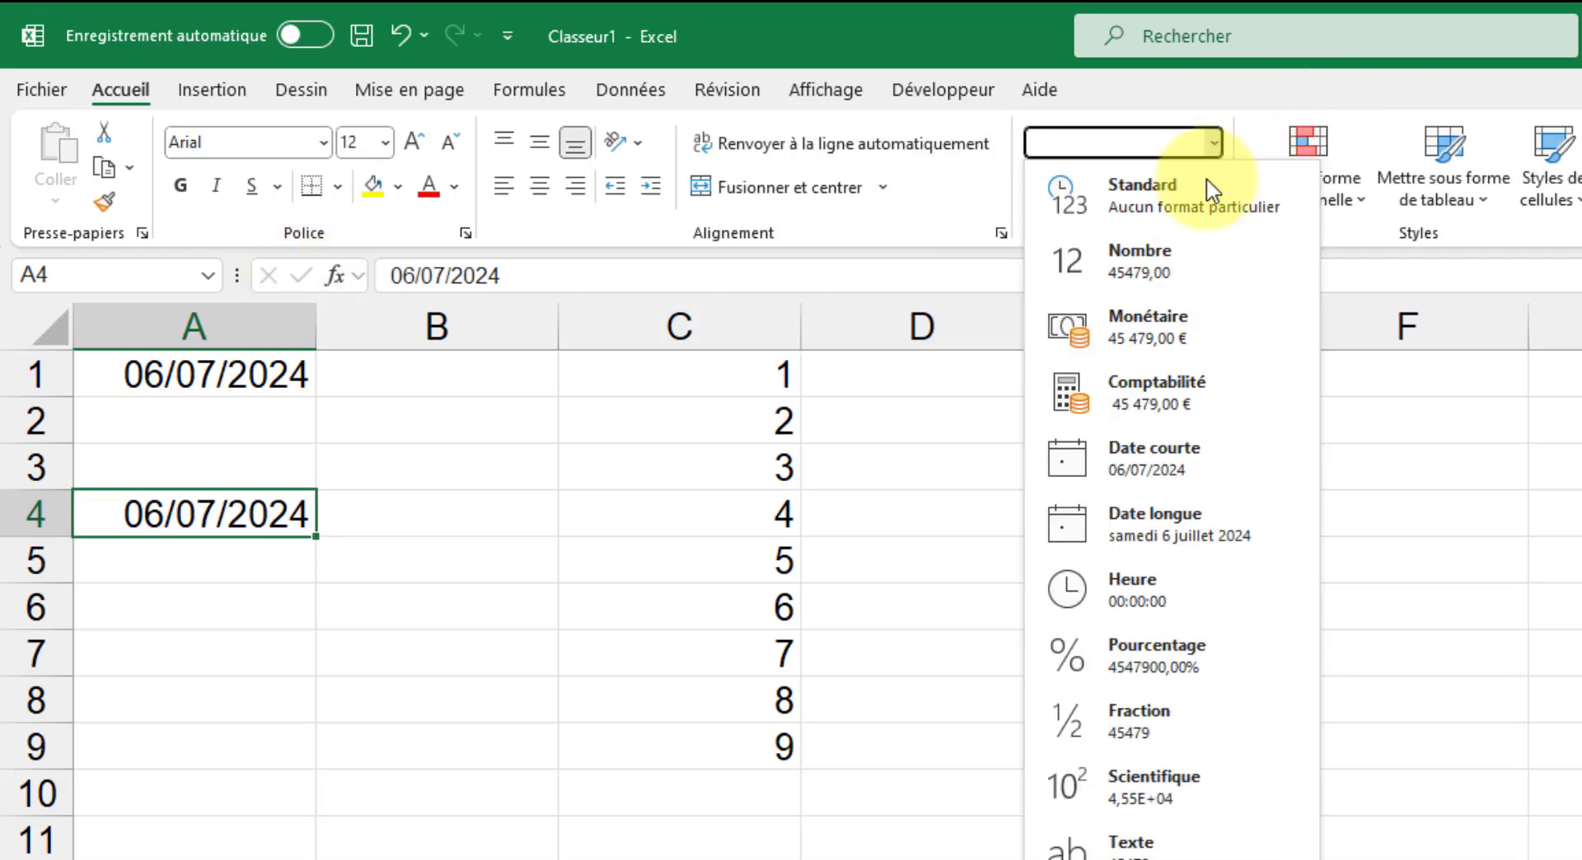
left_click(1183, 544)
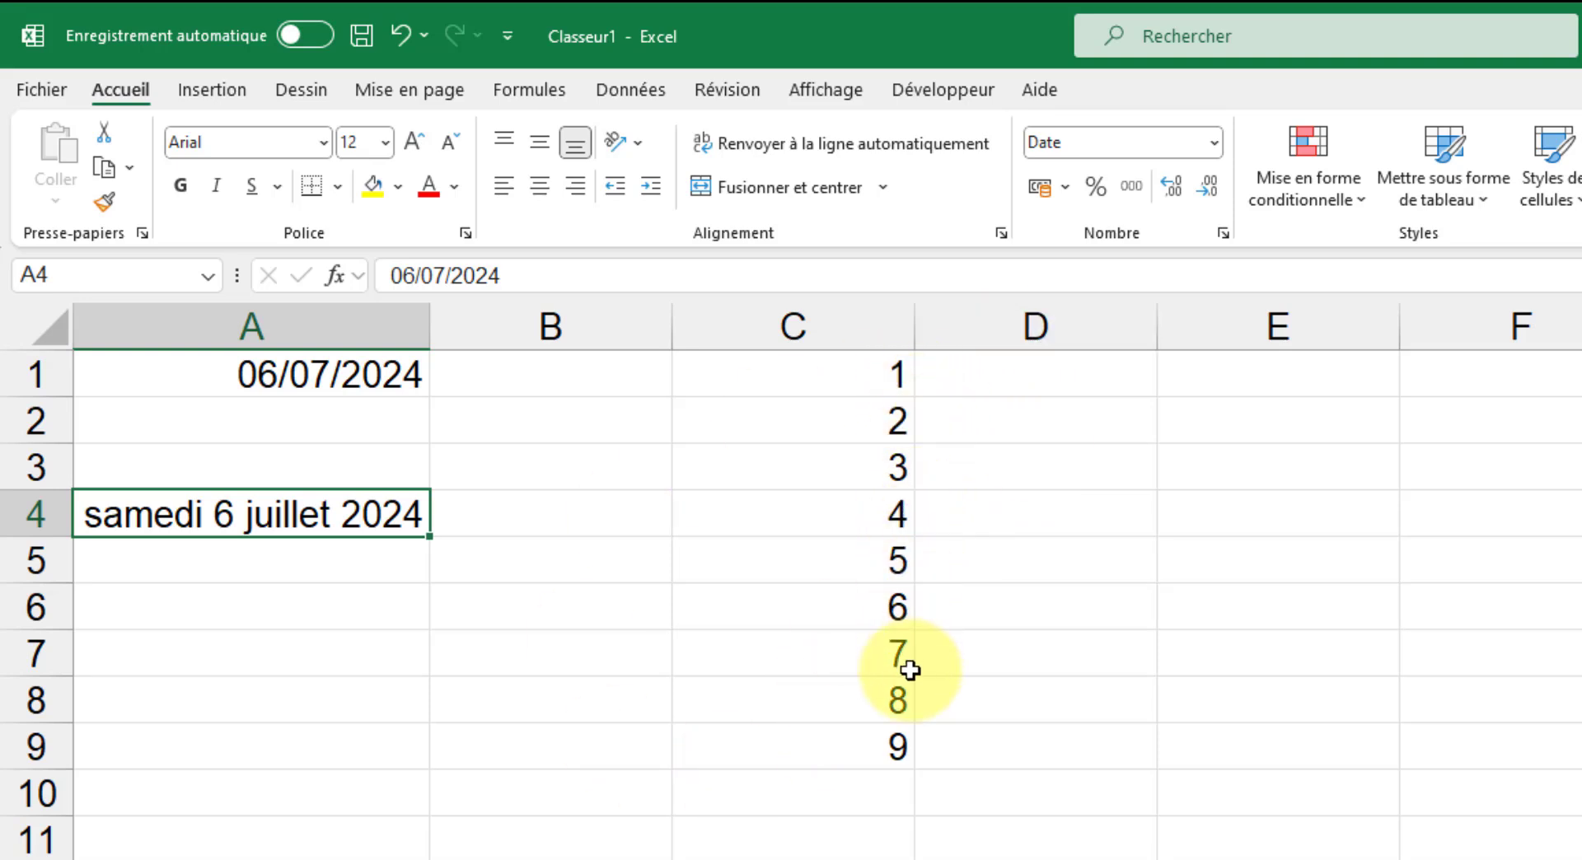
Format the range C1:C9 first as short dates (Date courte), and finally as long dates (Date longue).
left_click_drag(907, 366, 902, 748)
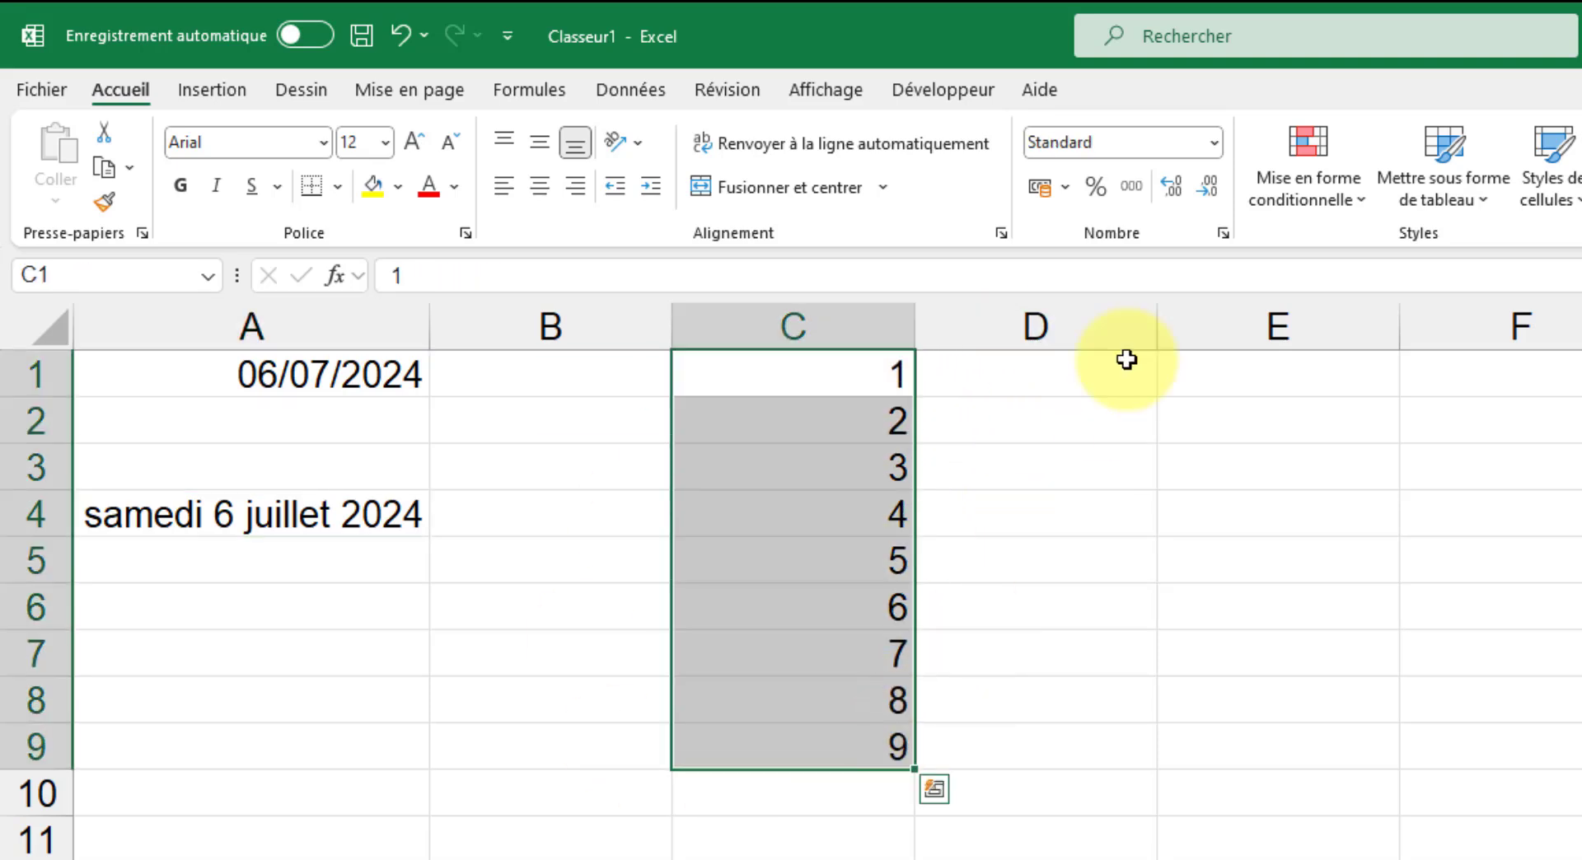
left_click(1214, 143)
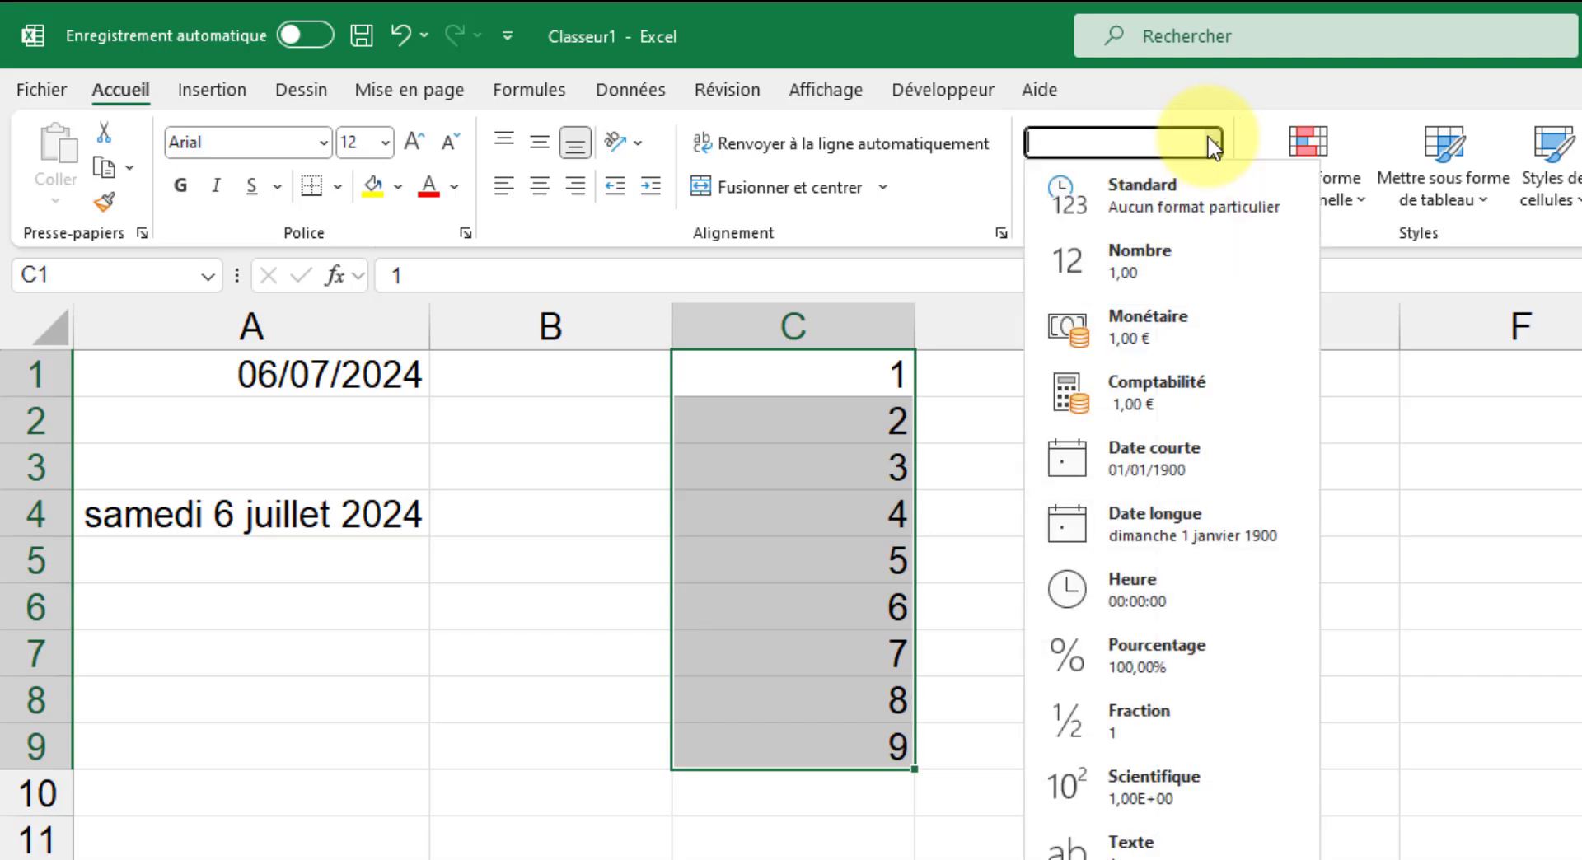
left_click(1145, 457)
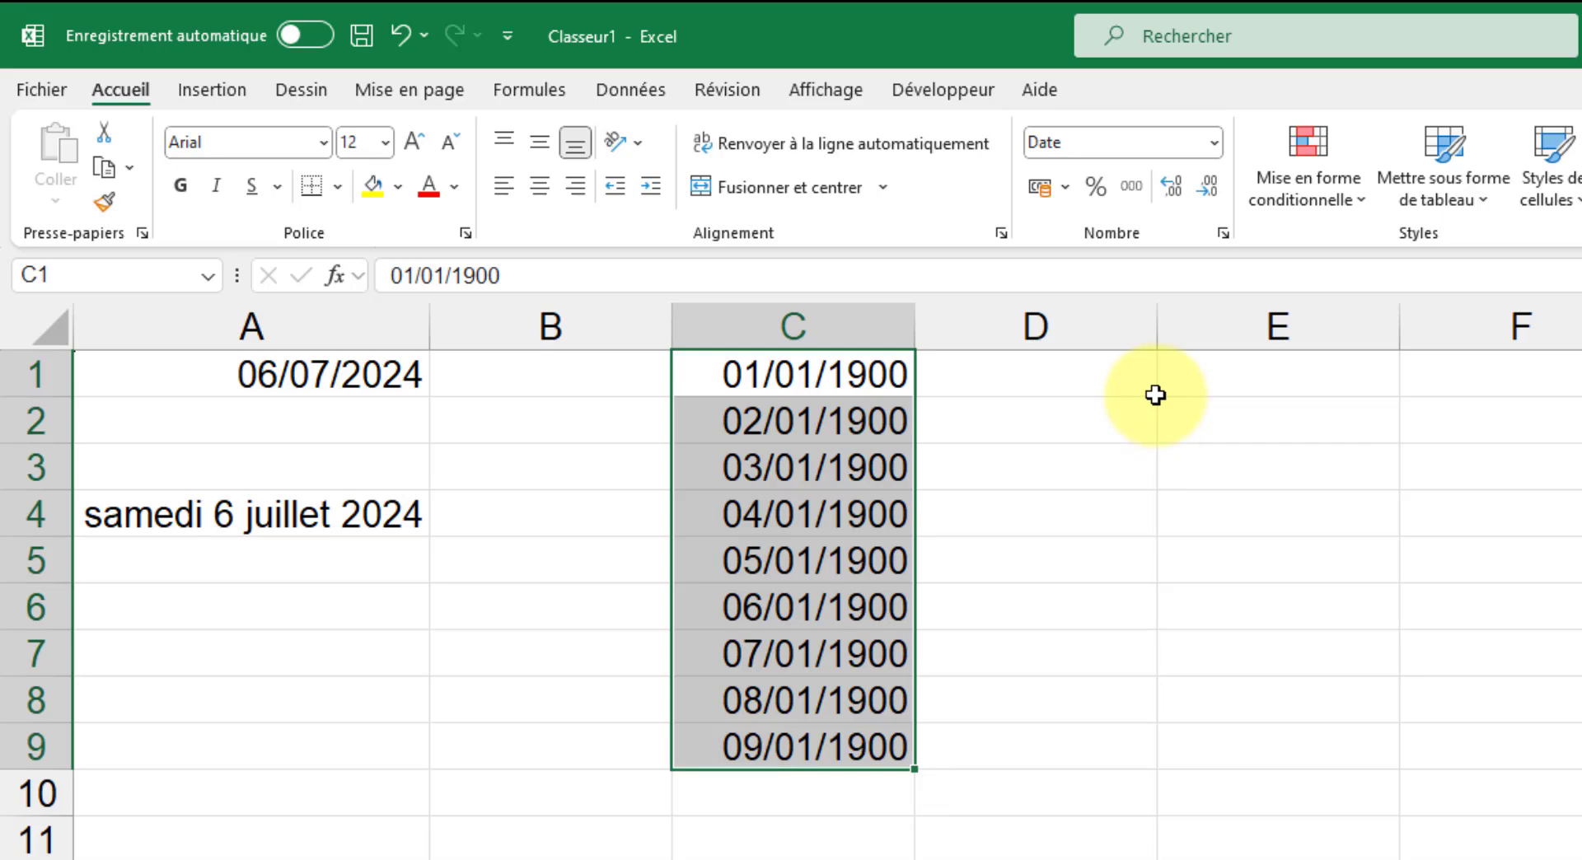
left_click(1213, 143)
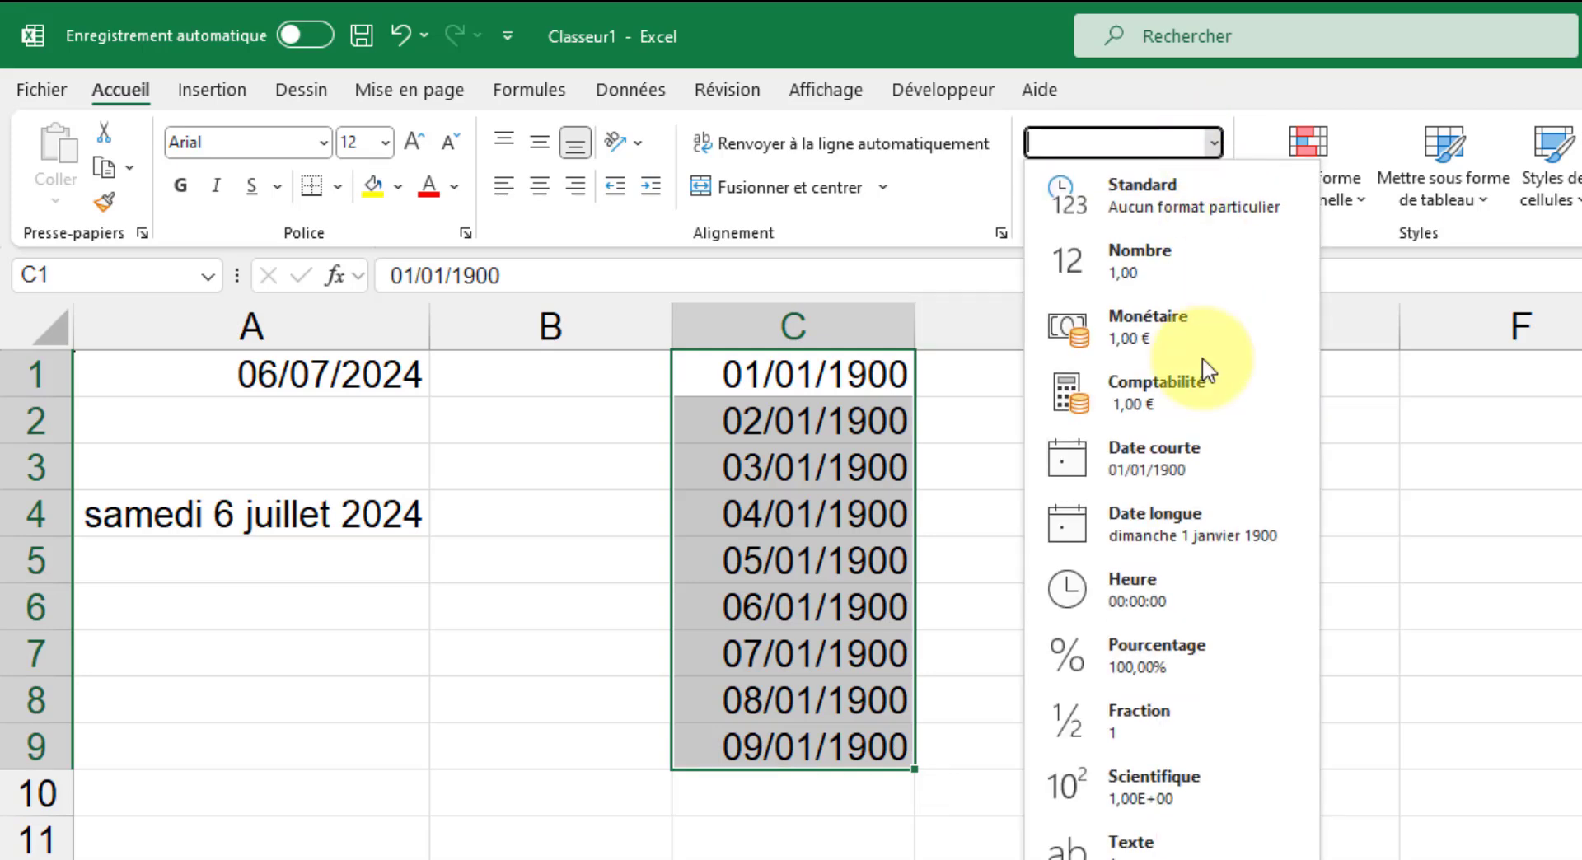
left_click(1216, 540)
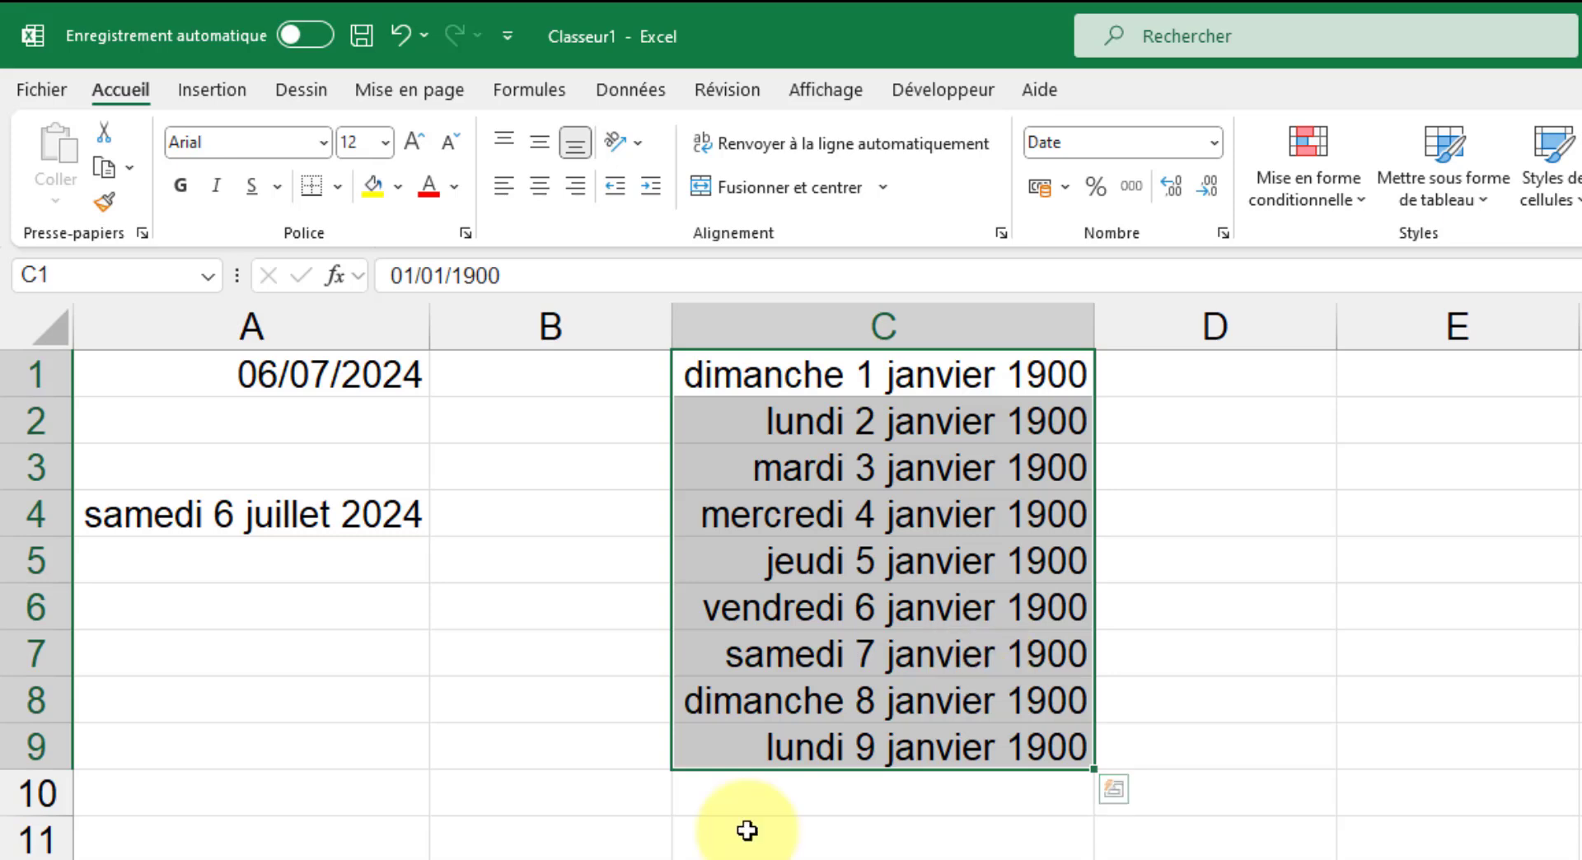
Enter the formula =JOURSEM(1) in cell A11.
left_click(334, 844)
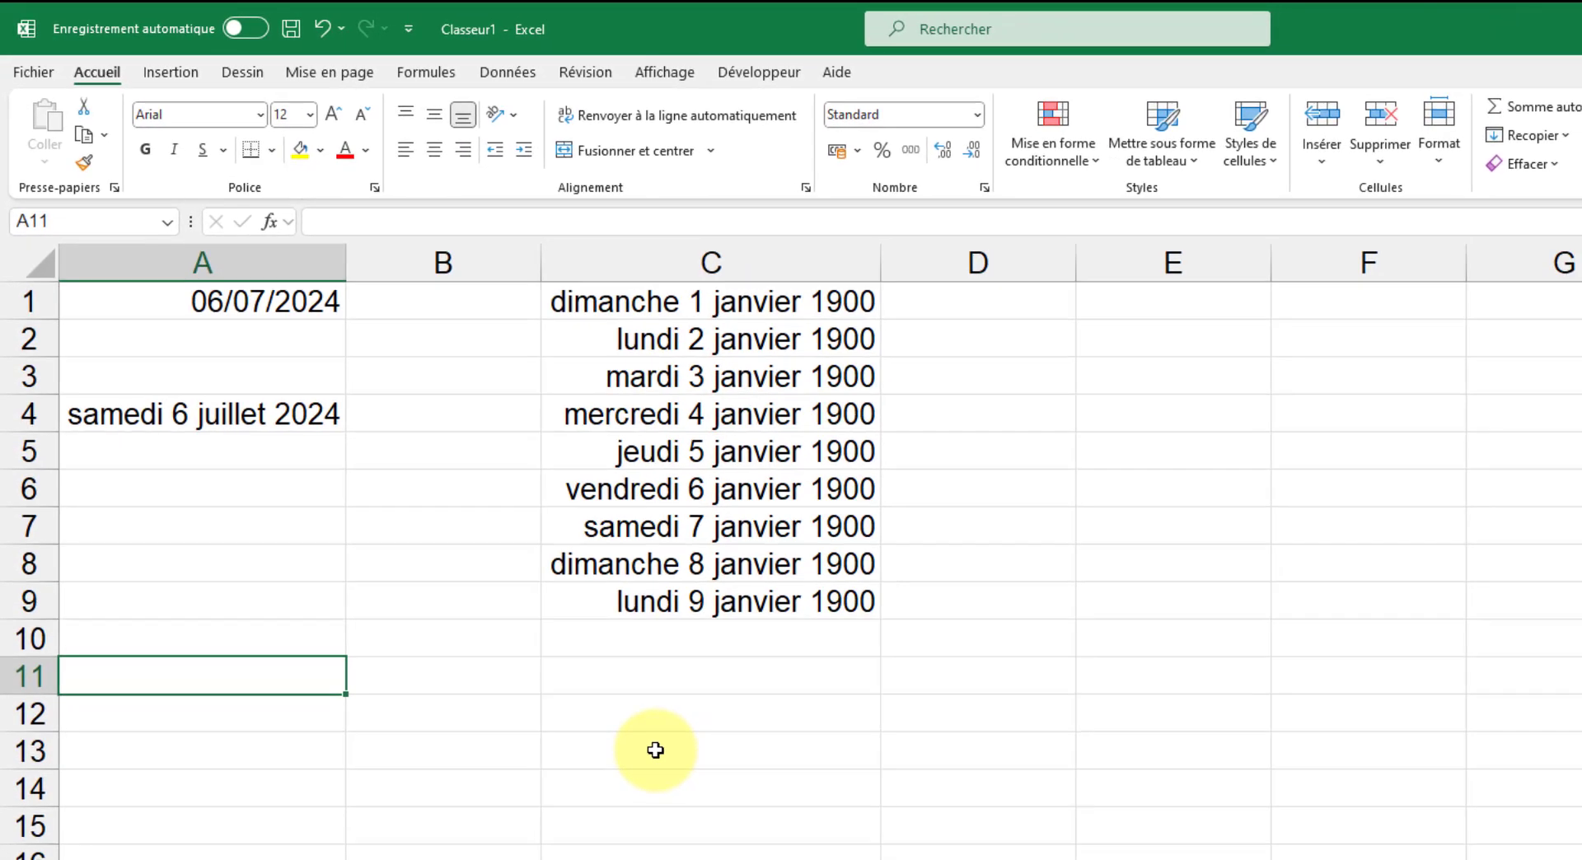
type("=")
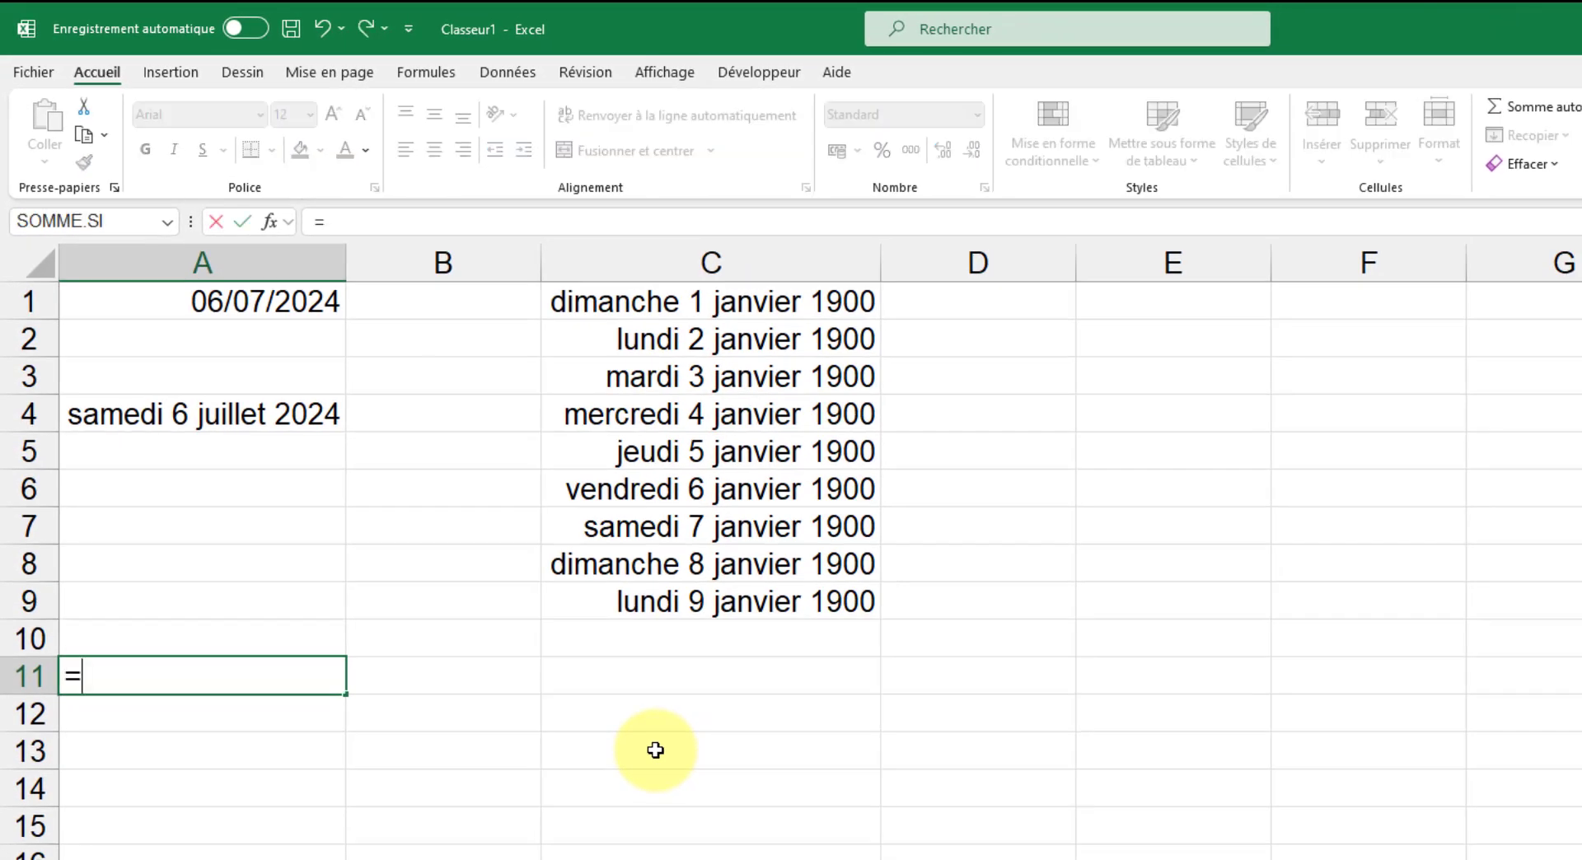
type("joursem")
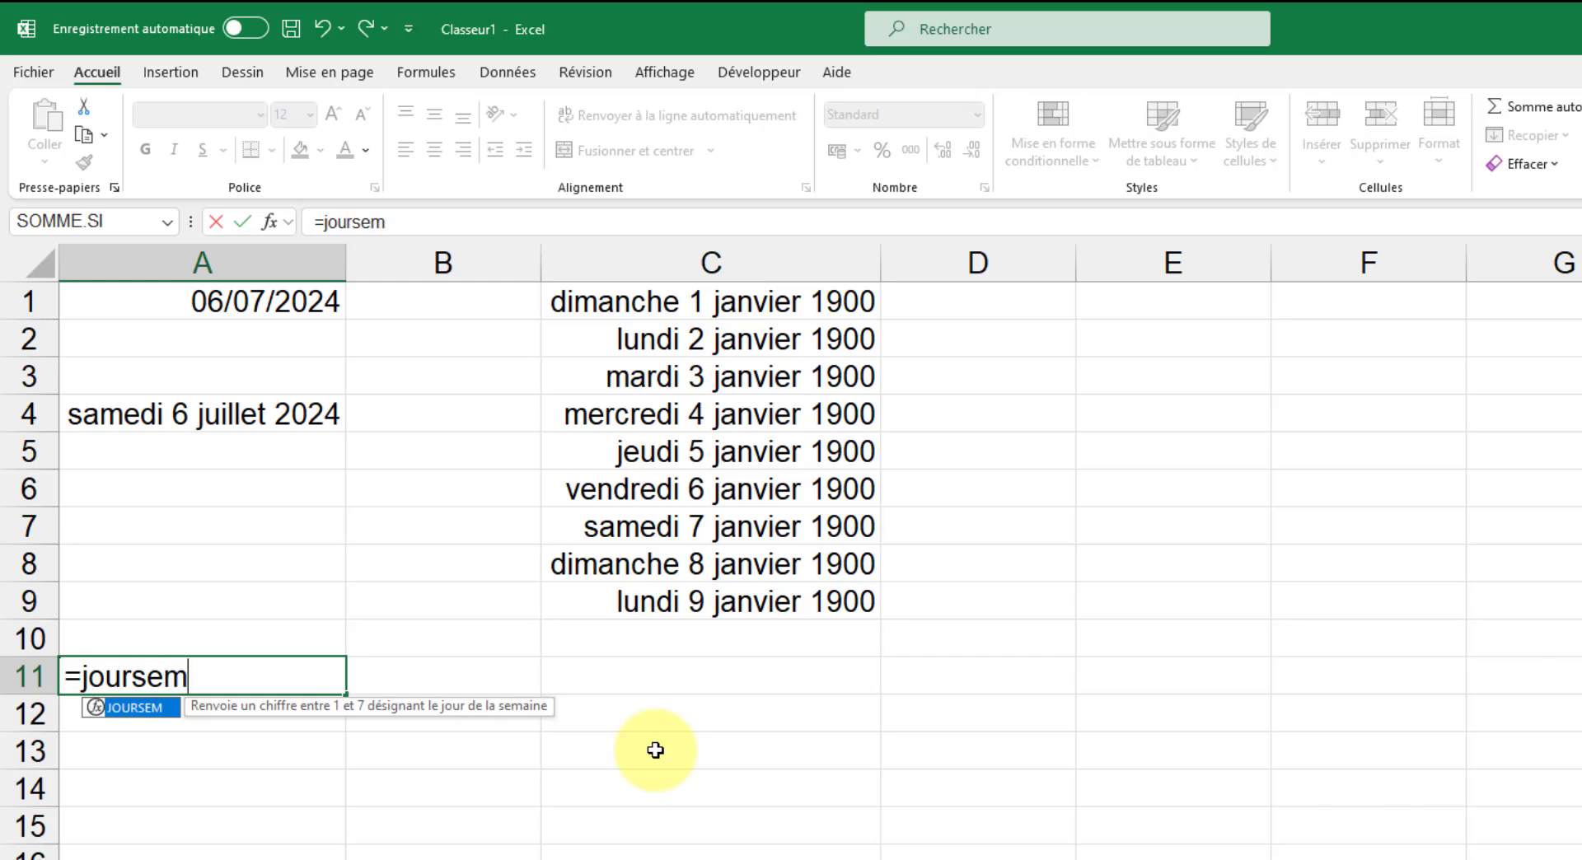
type("(")
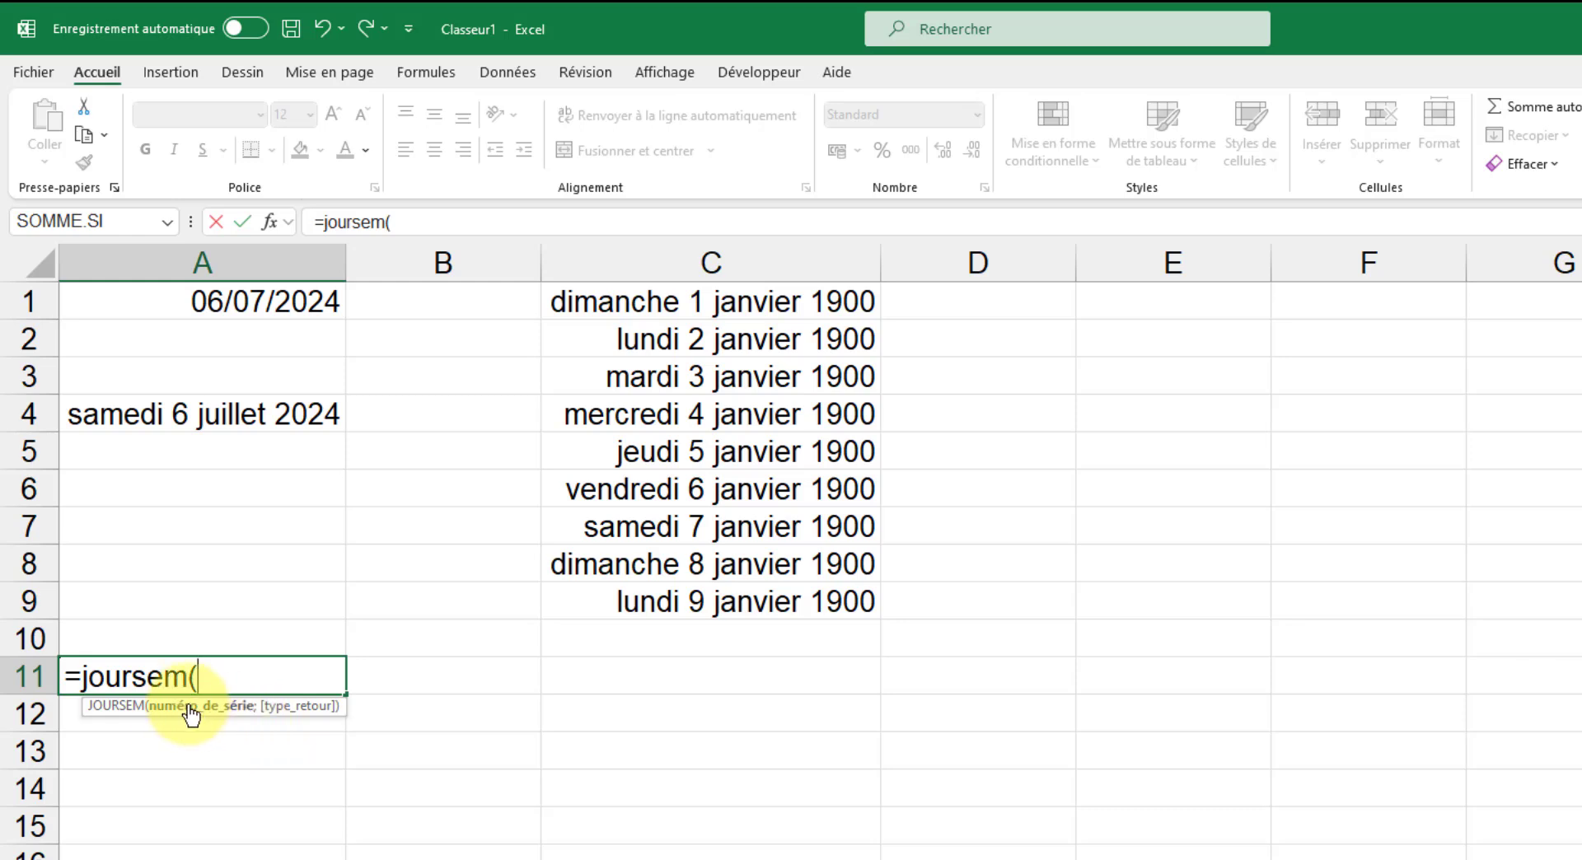
type("1")
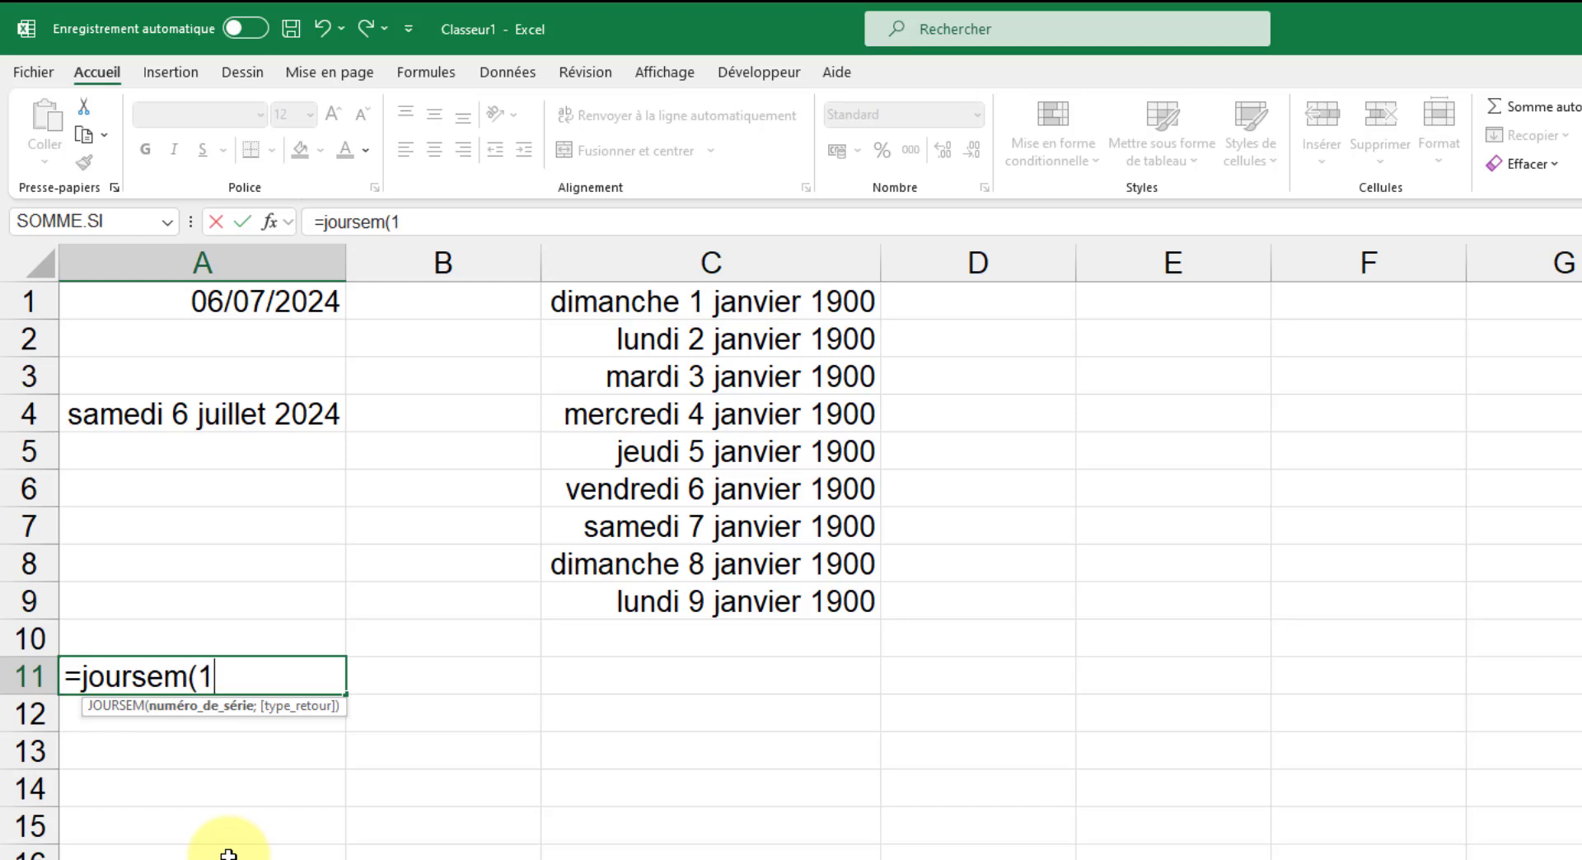
type(")")
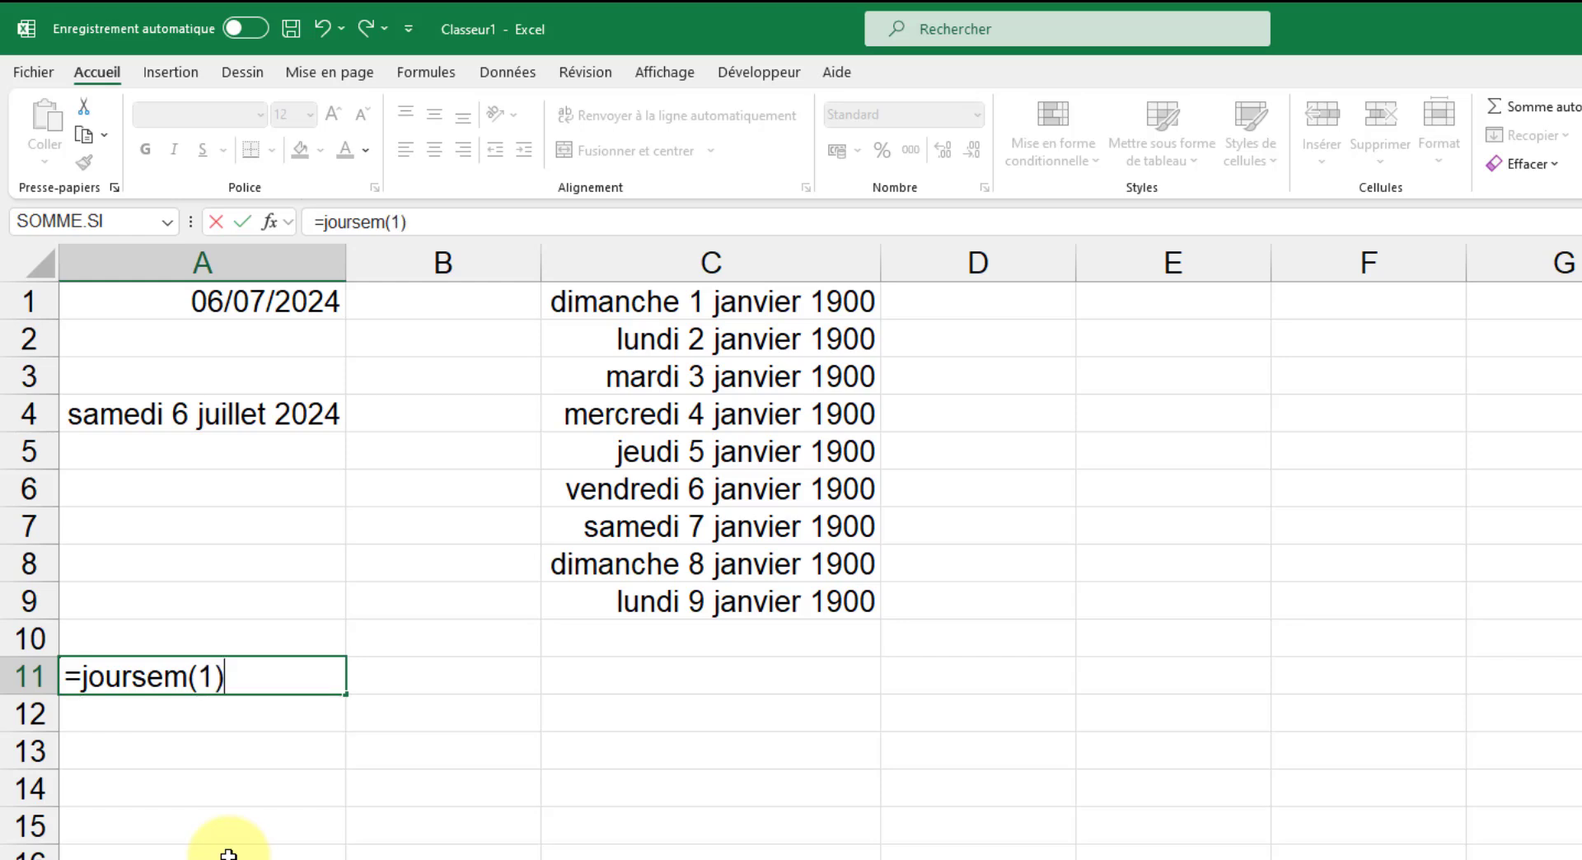
left_click(245, 222)
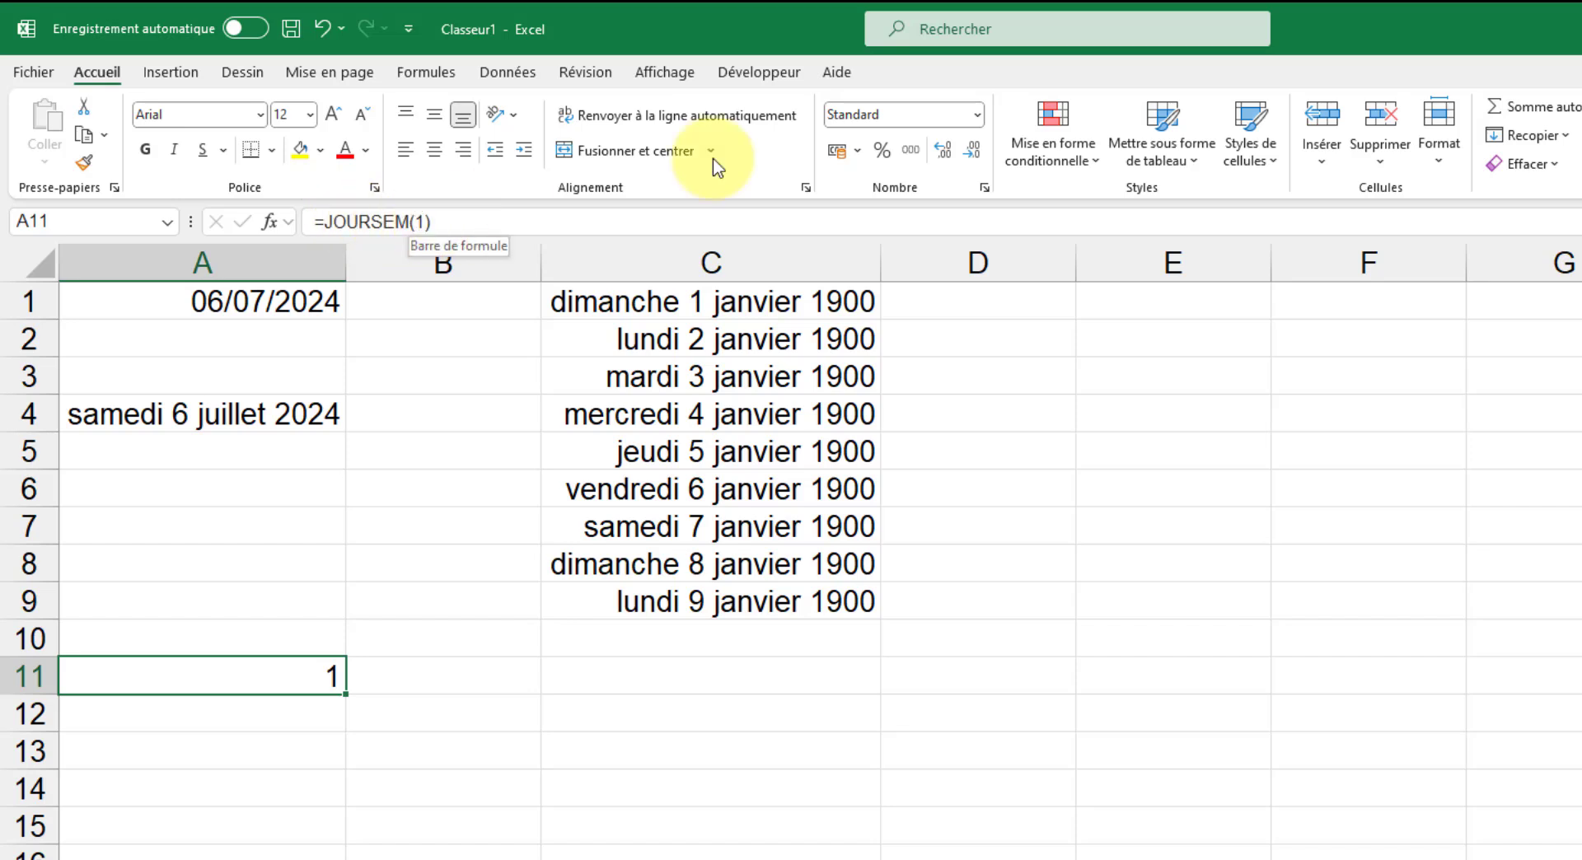
Apply the custom number format jjjj (Personnalisée) to the JOURSEM result in cell A11.
left_click(978, 123)
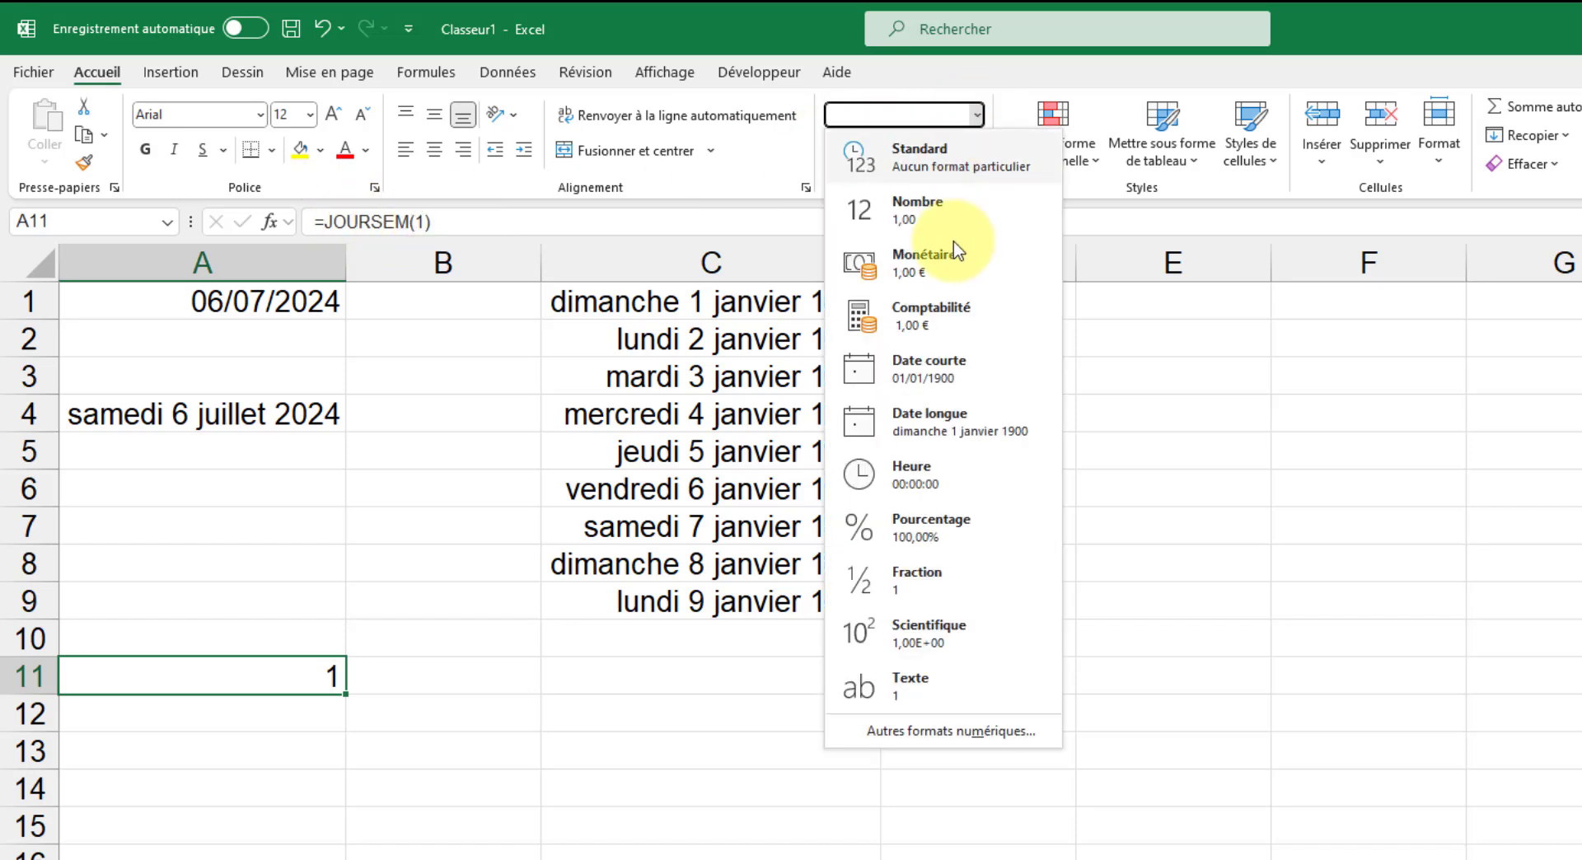
left_click(968, 732)
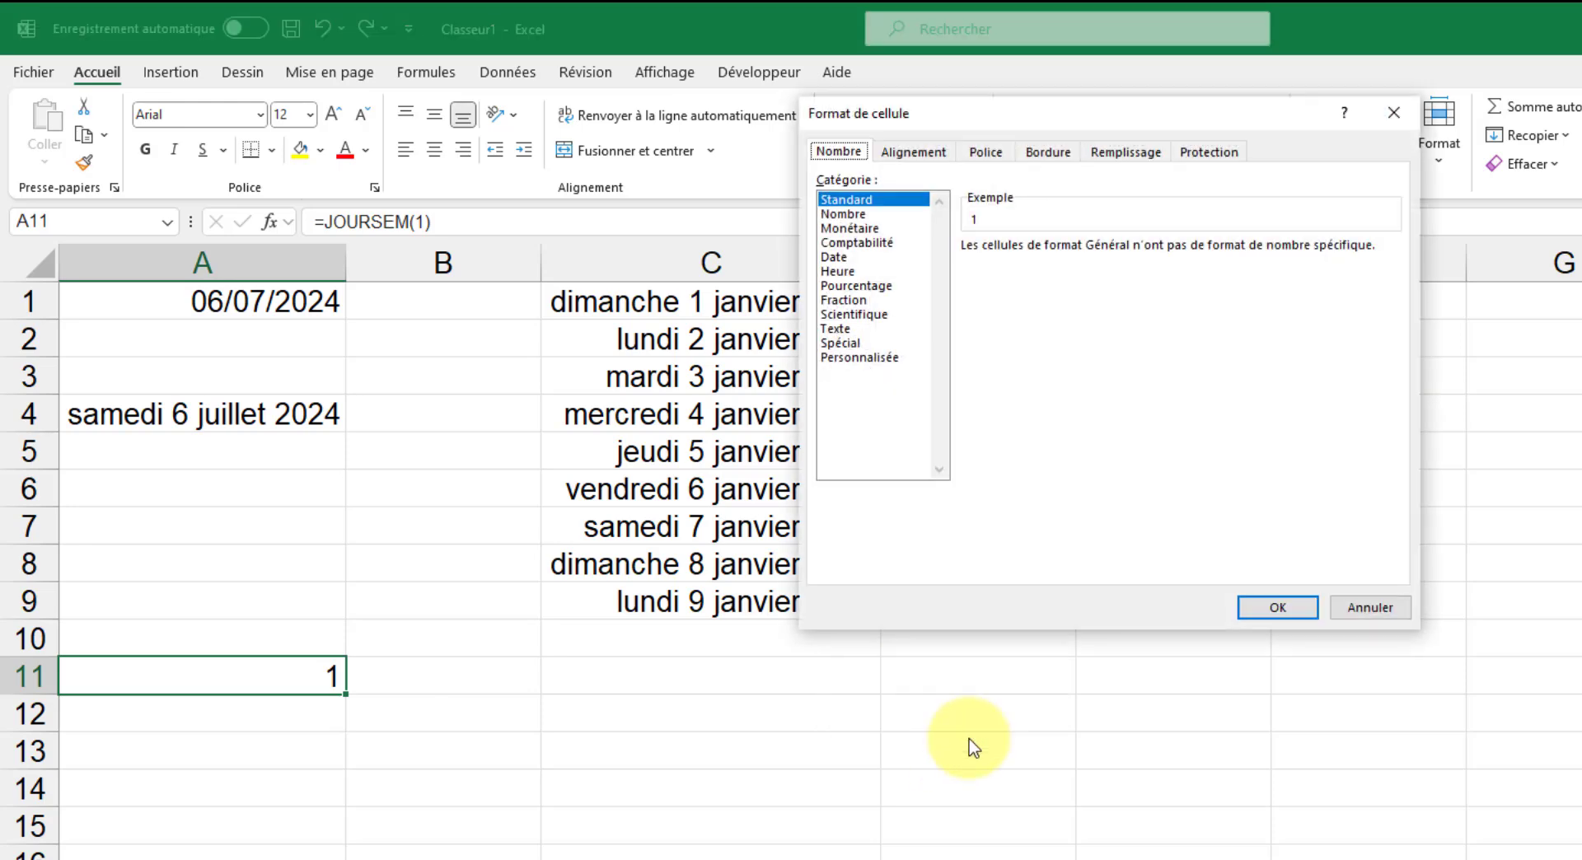
left_click(890, 360)
left_click_drag(1021, 265, 950, 259)
type("jjjj")
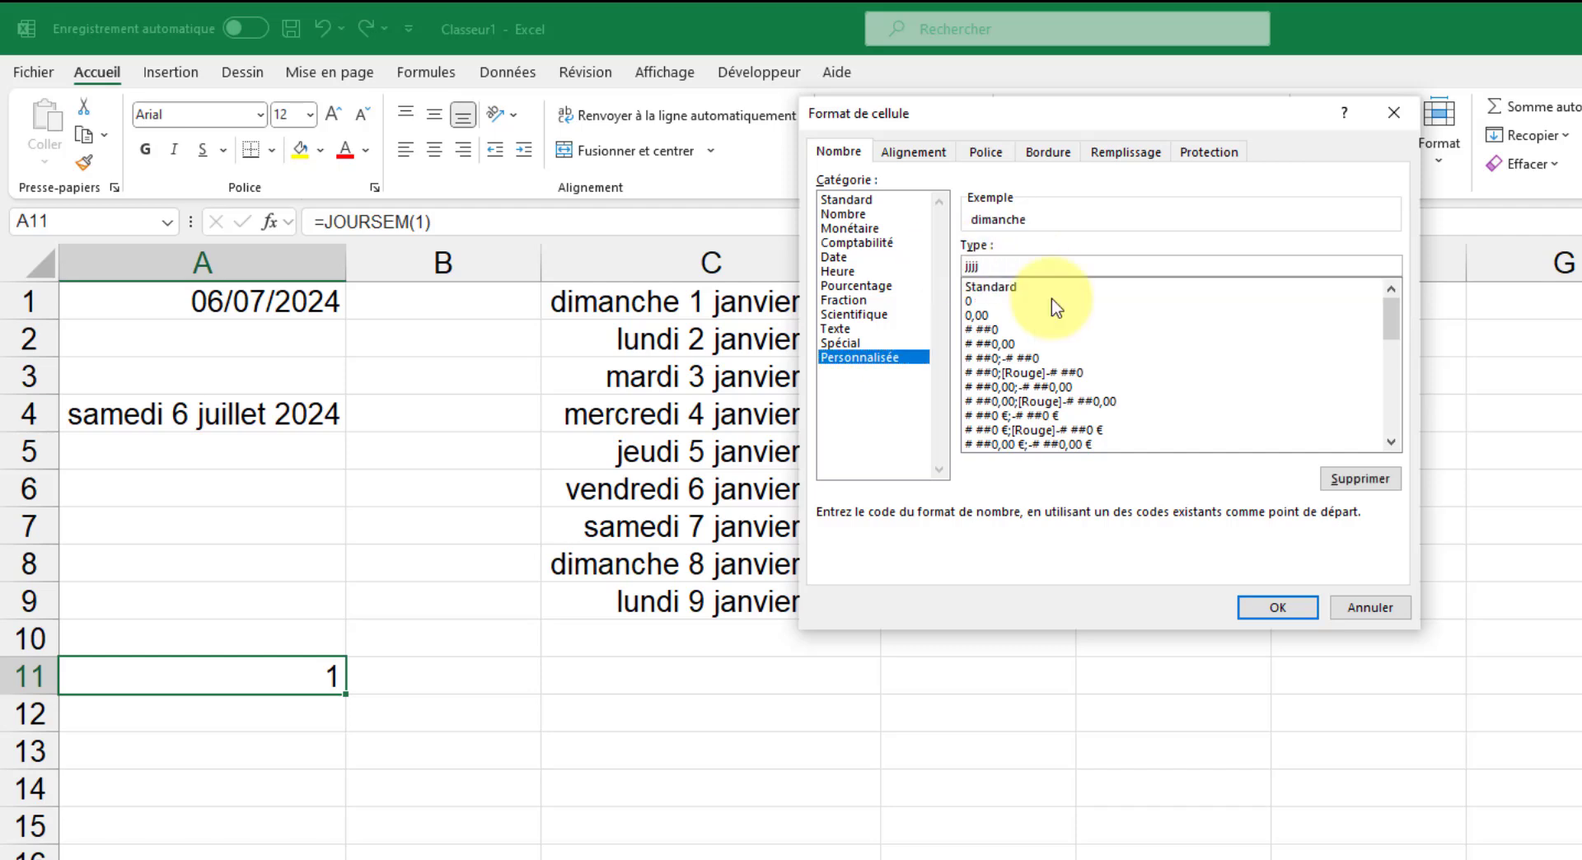
left_click(1277, 608)
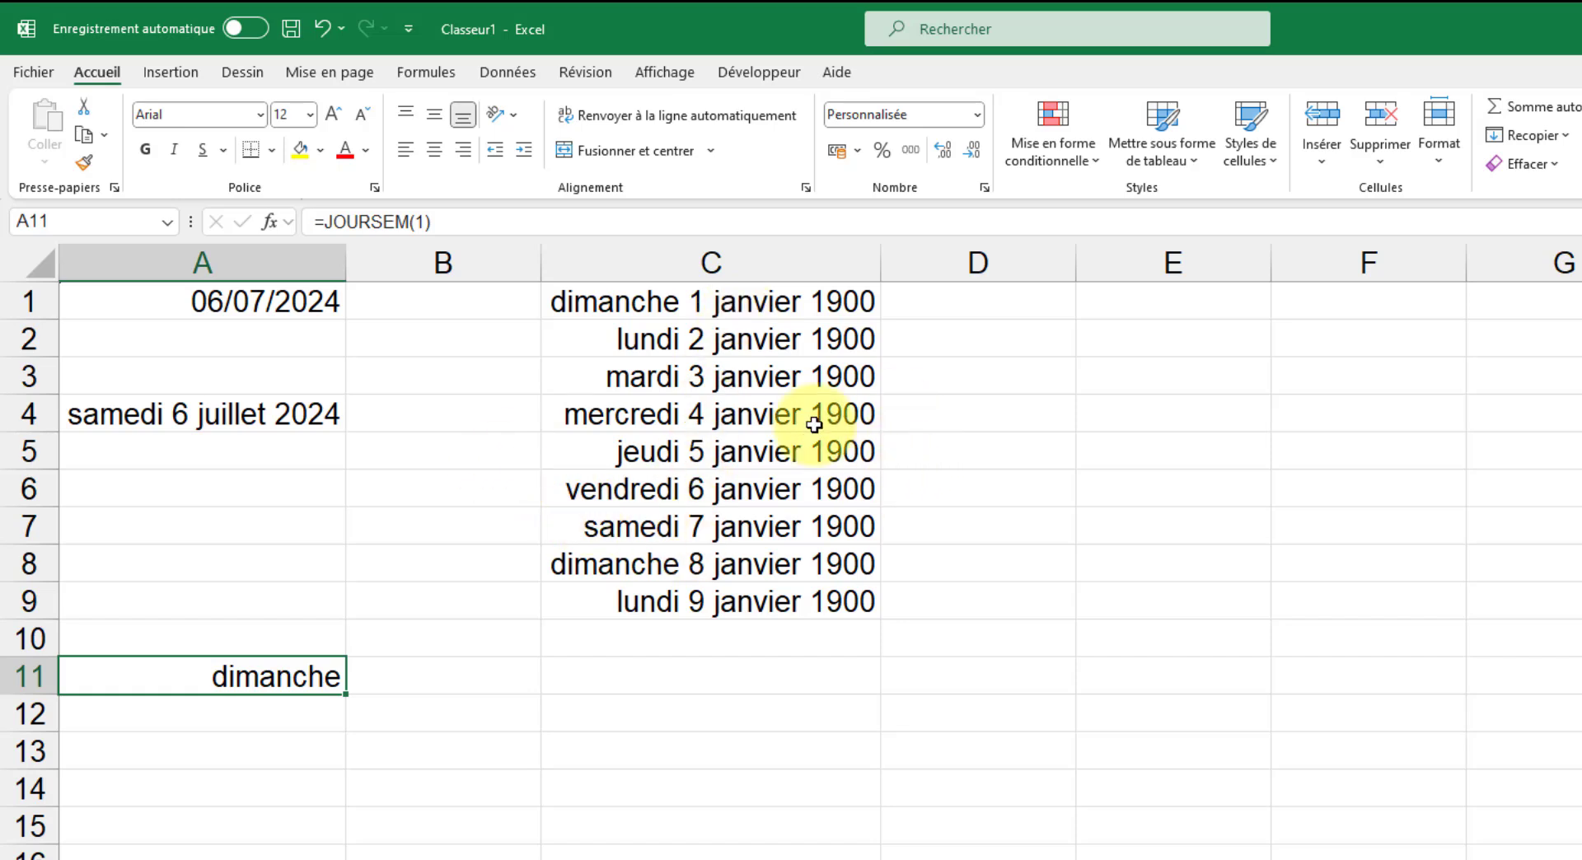
Enter the date 12/5/2028 in cell E2.
left_click(1132, 343)
type("12")
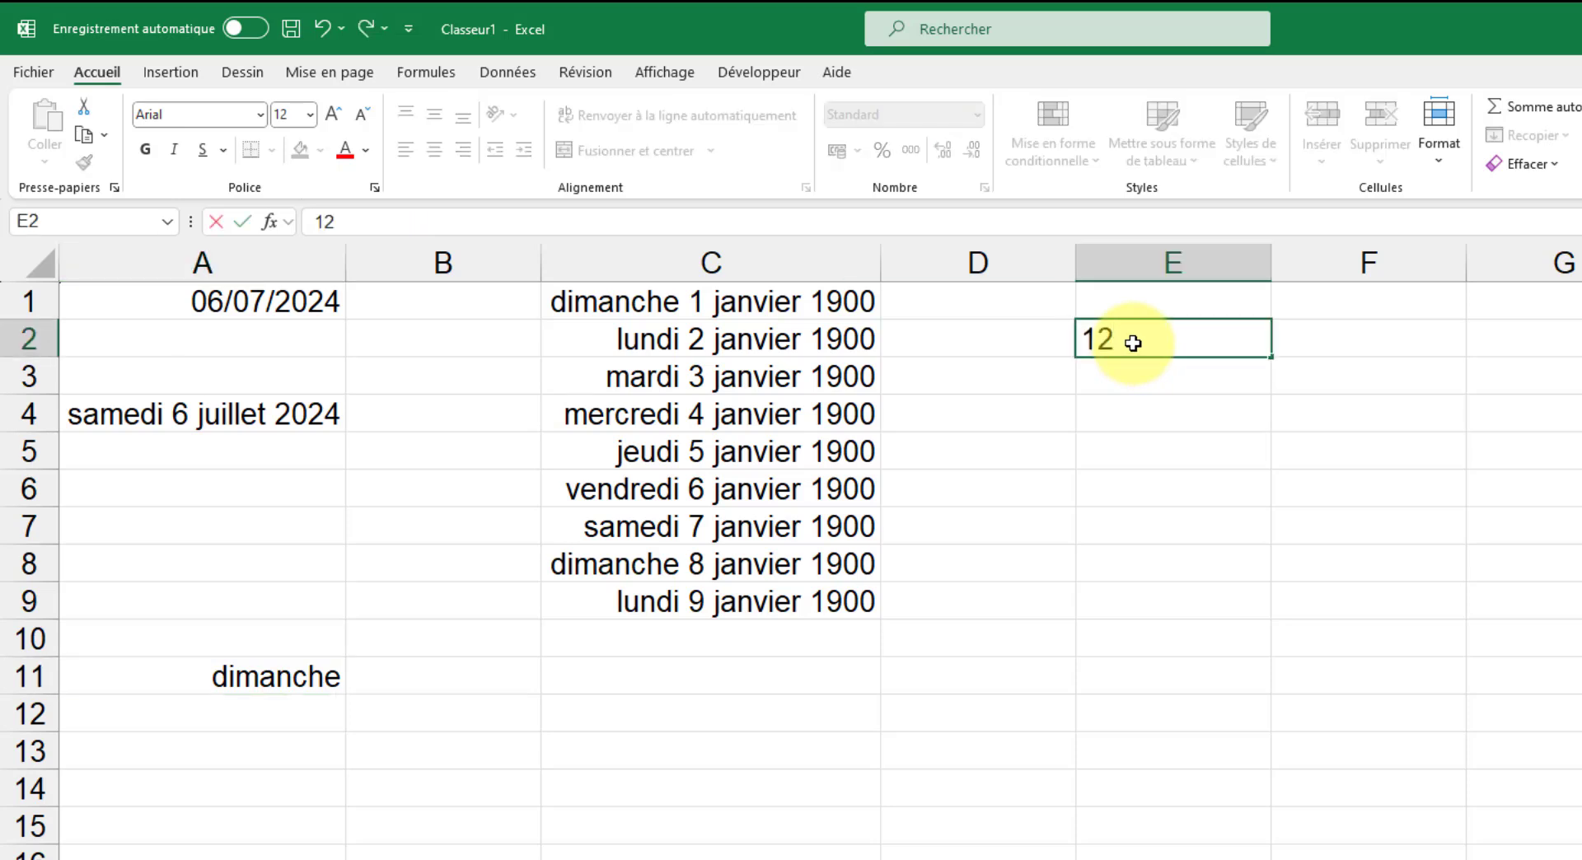
type("/5/2028")
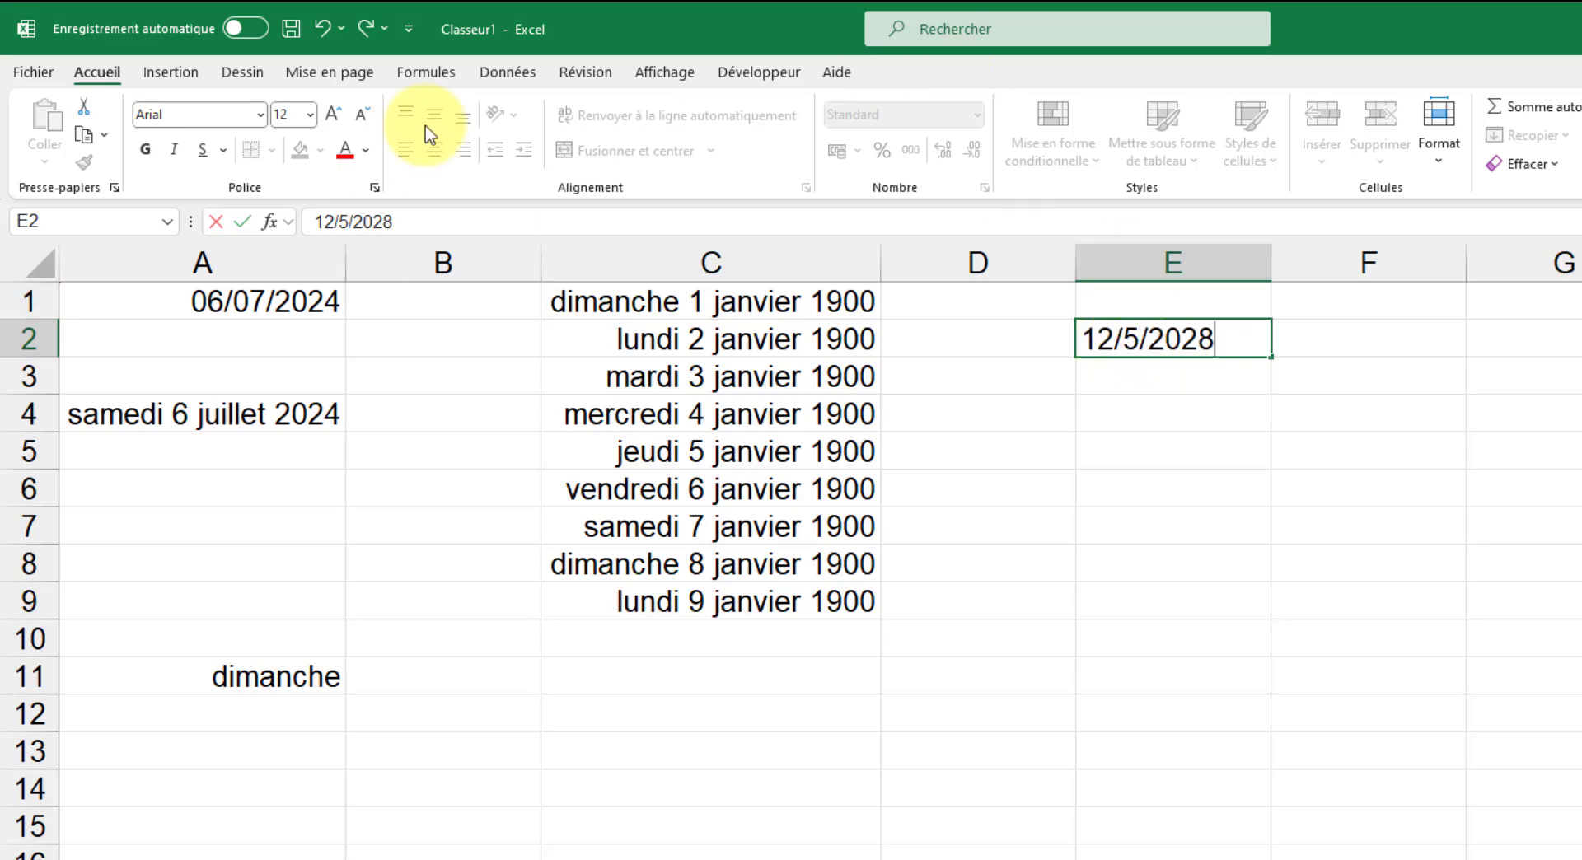
left_click(246, 222)
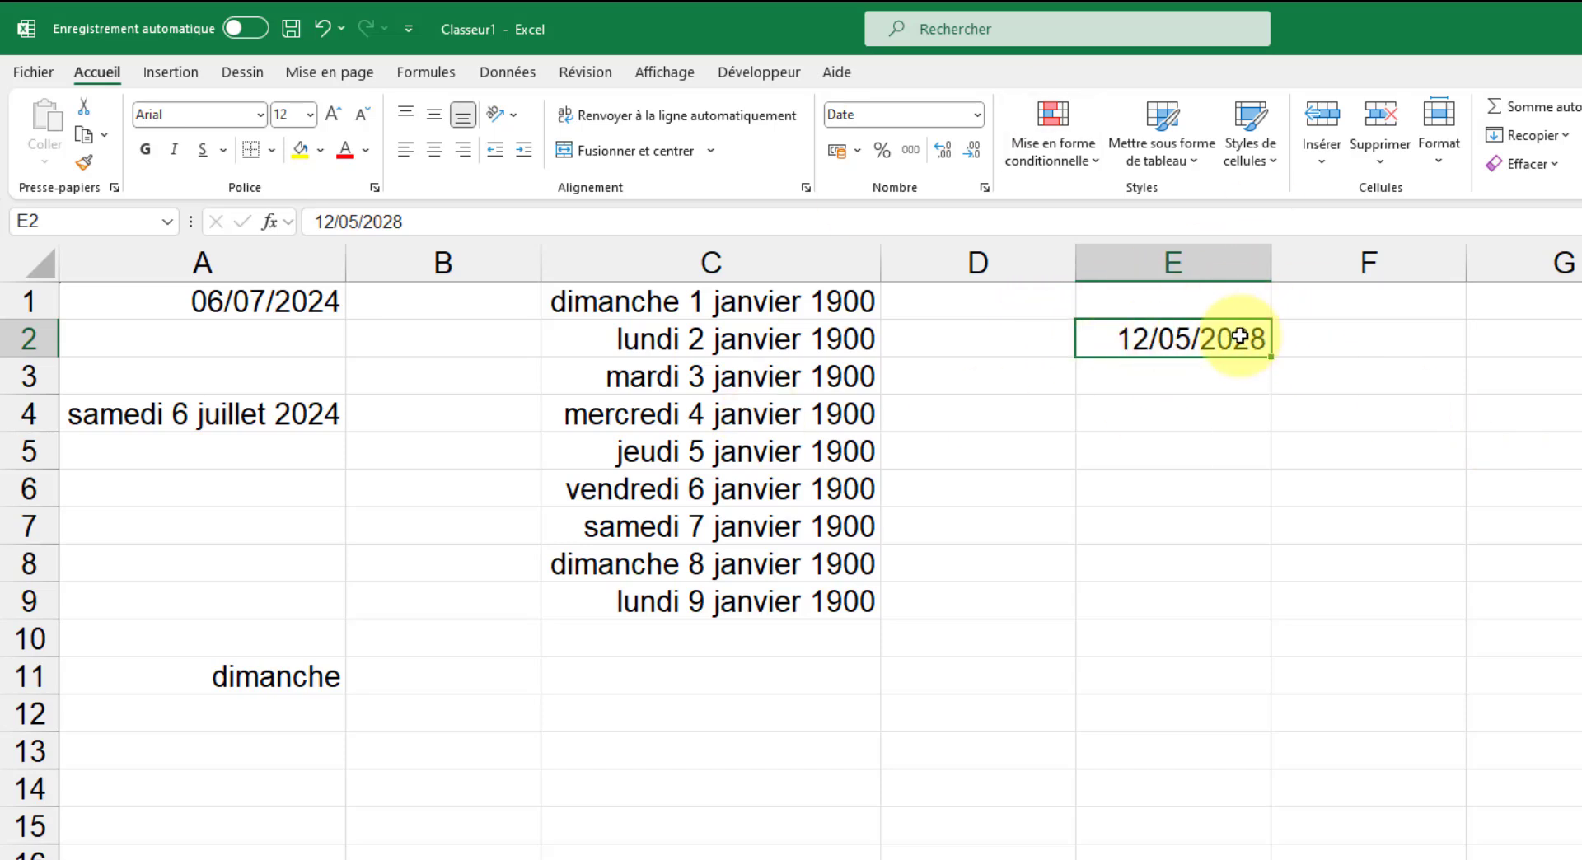
Format cell E2 as a long date (Date longue), and undo that format change.
left_click(977, 117)
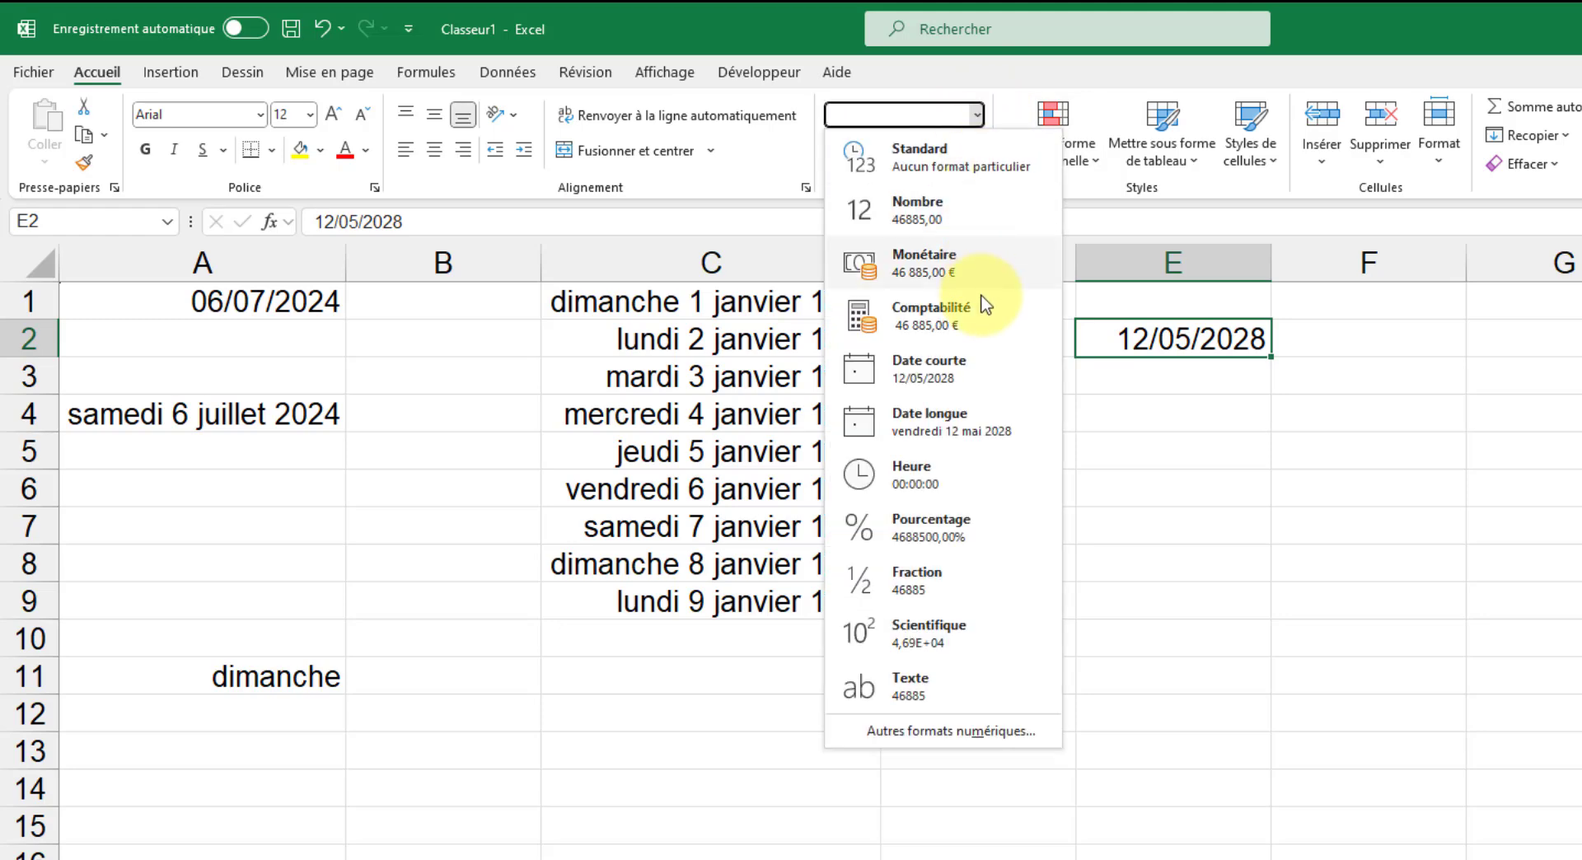
left_click(955, 424)
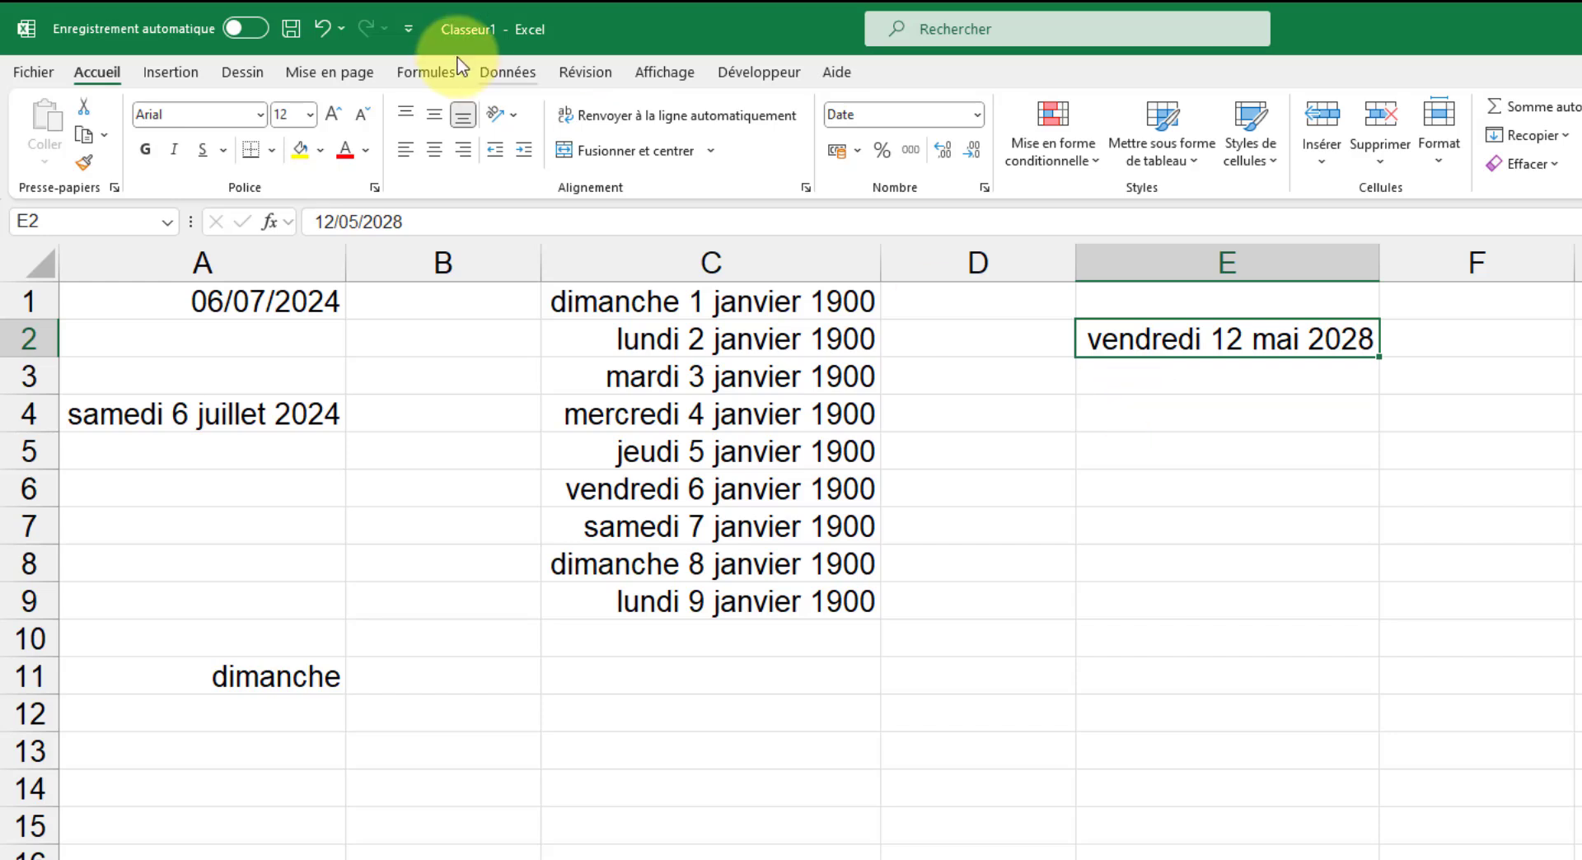
left_click(321, 28)
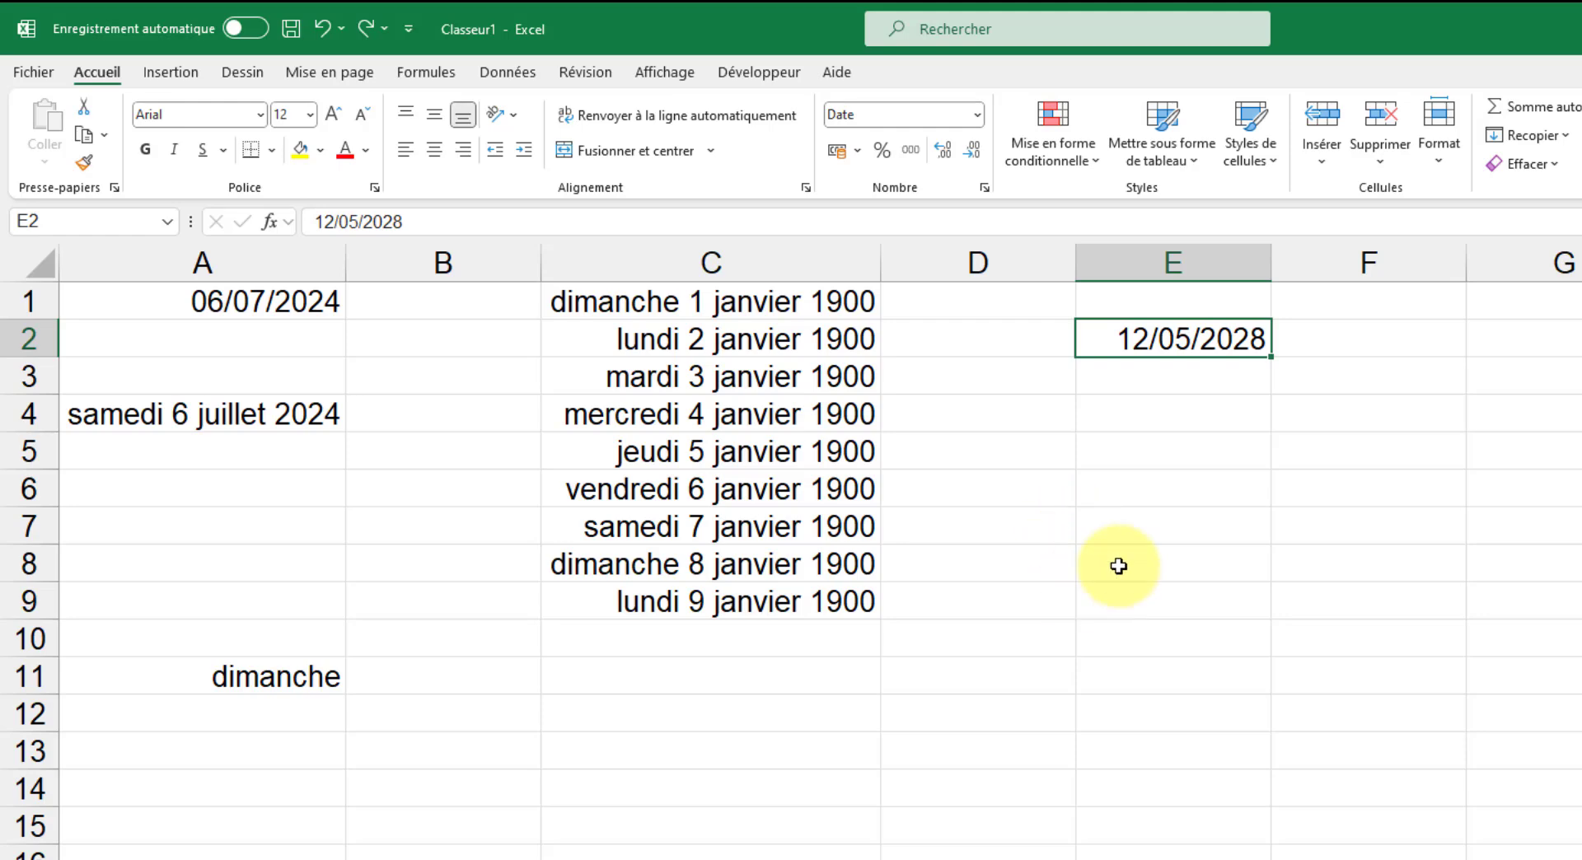
Enter the formula =JOURSEM(E2) in cell E6.
left_click(1190, 490)
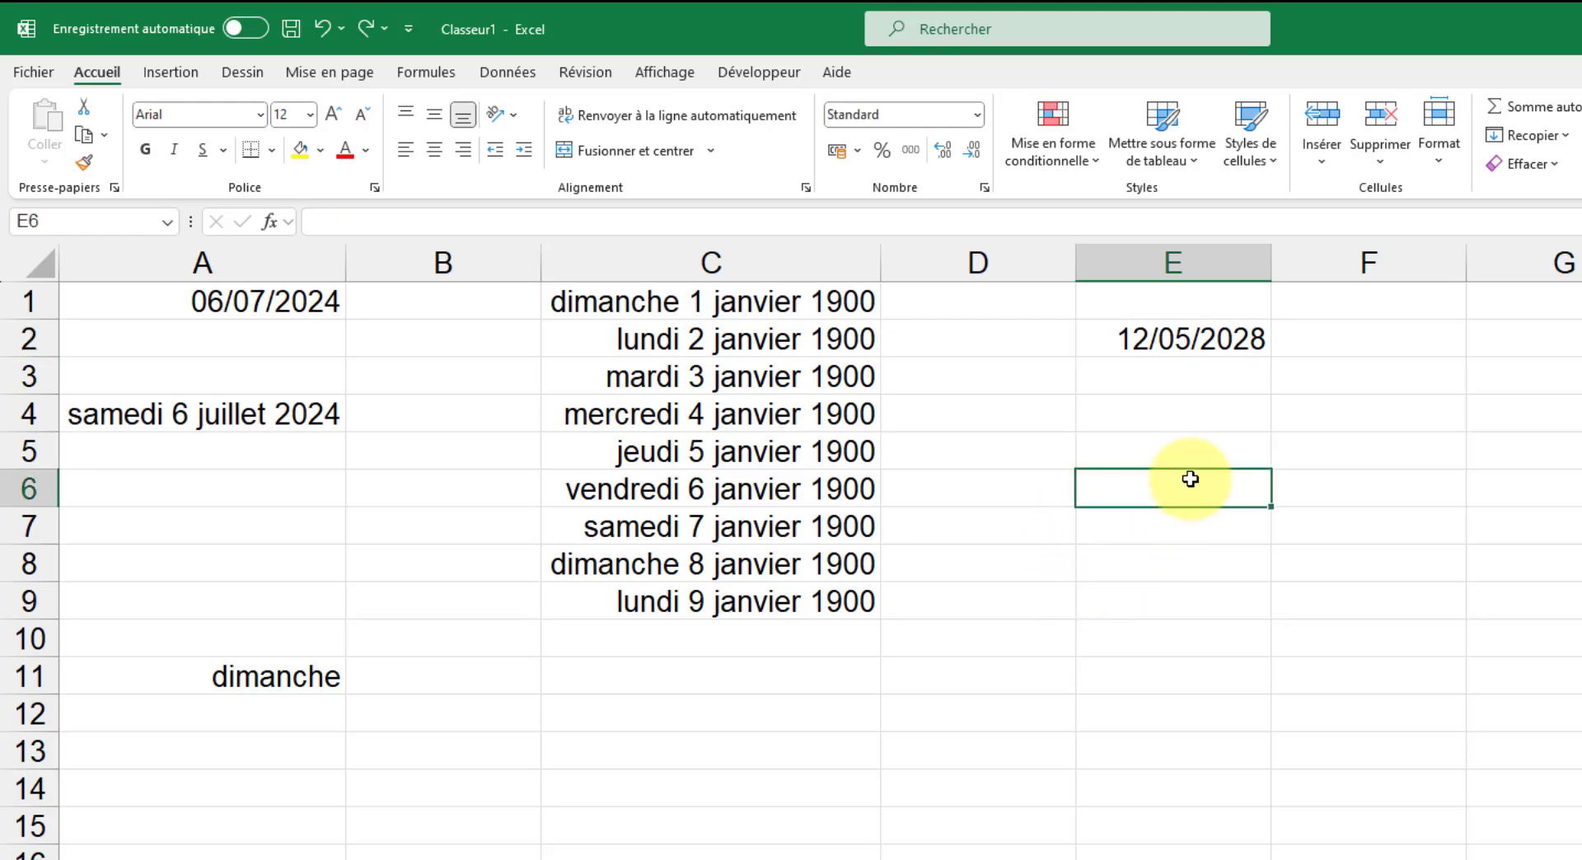
type("=joursem")
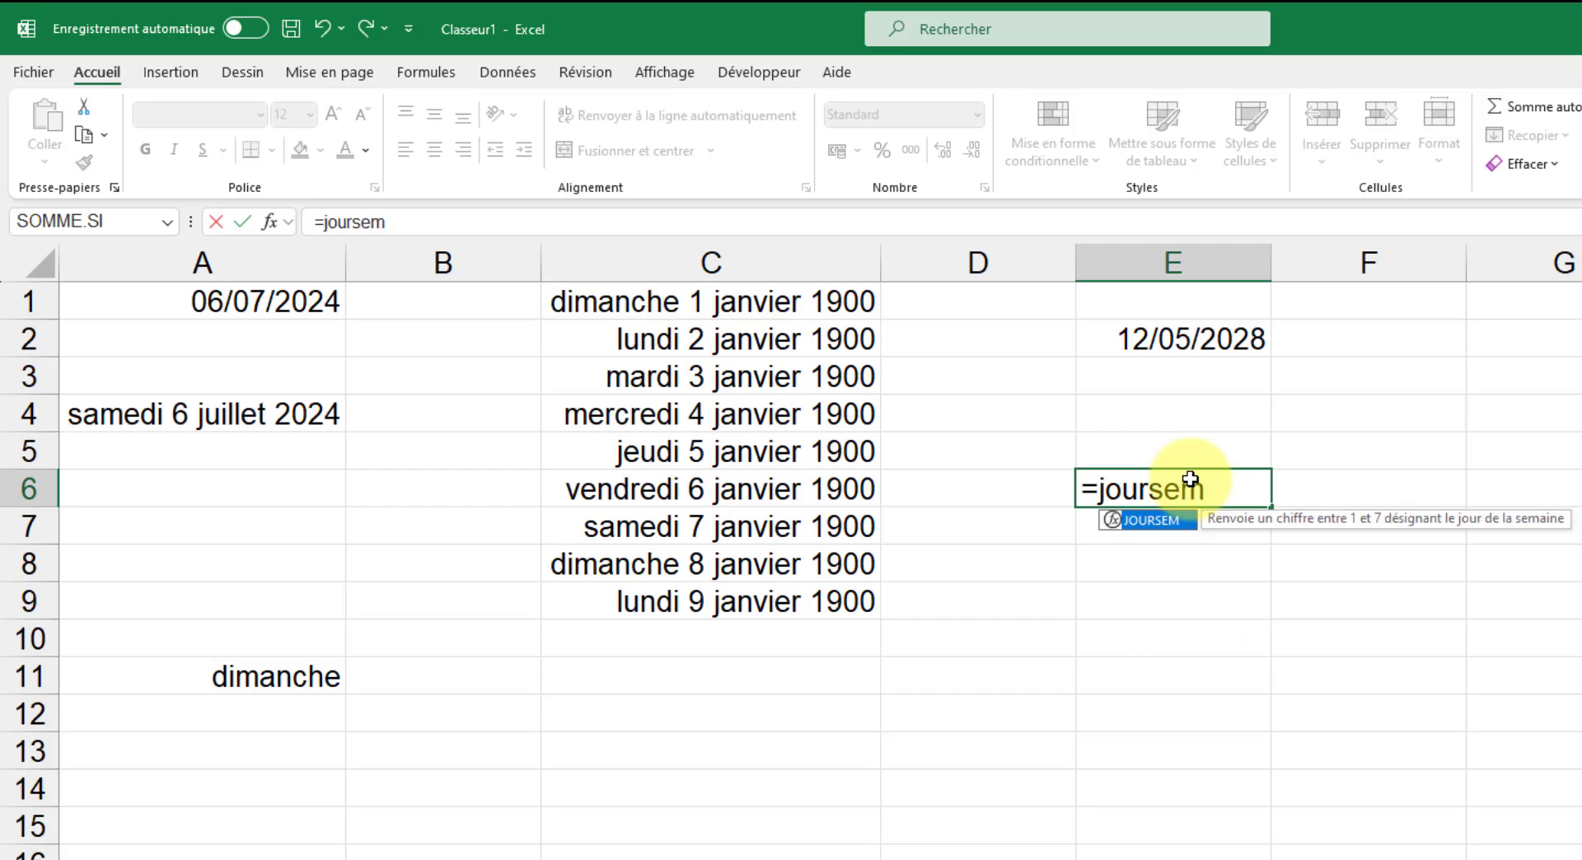
type("(")
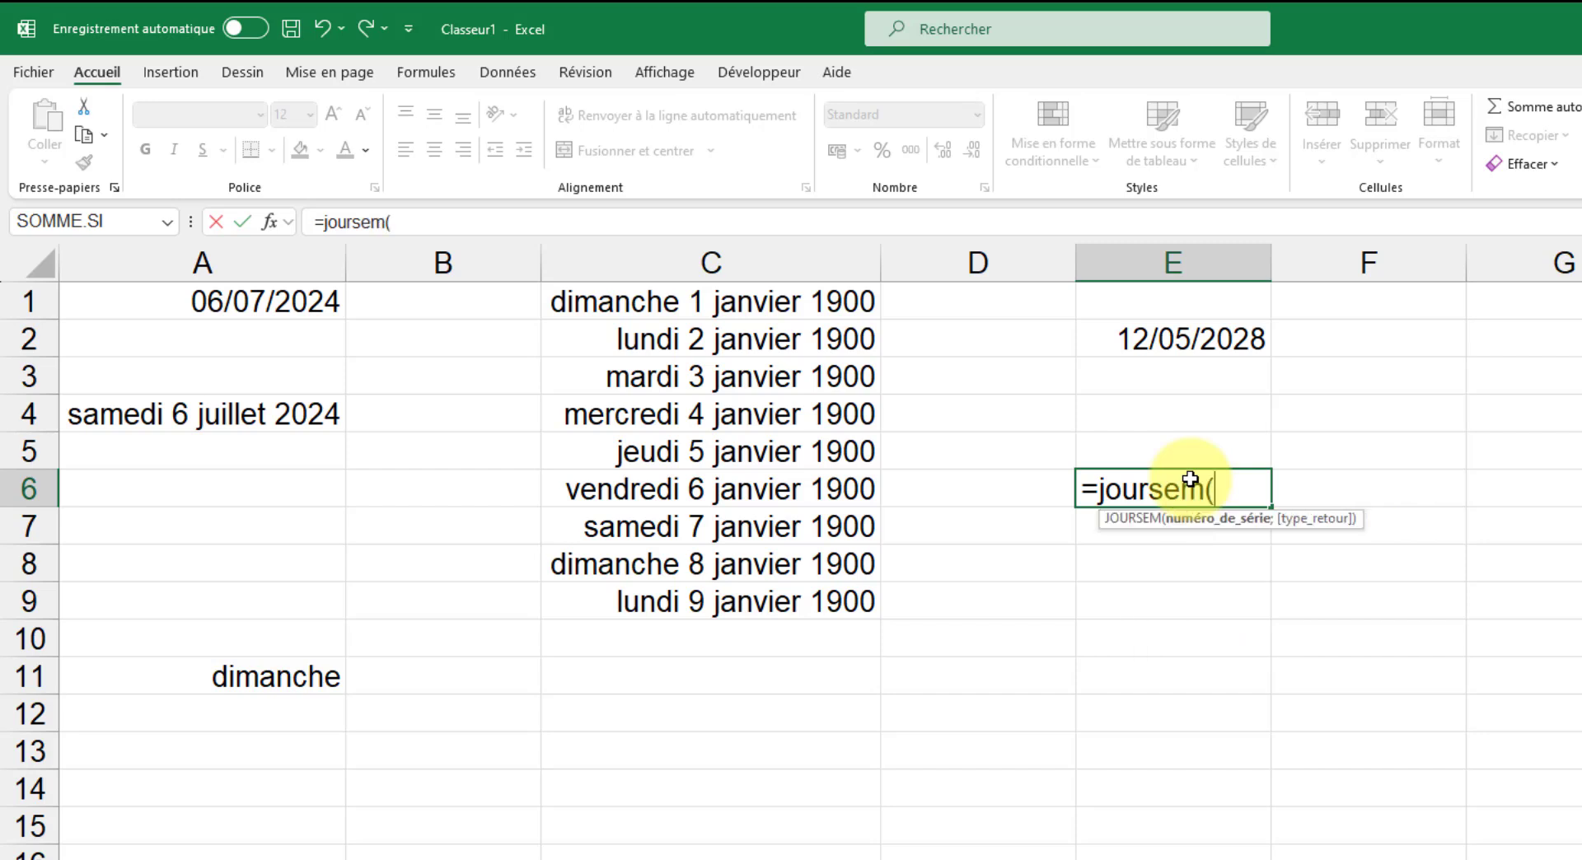
left_click(1224, 335)
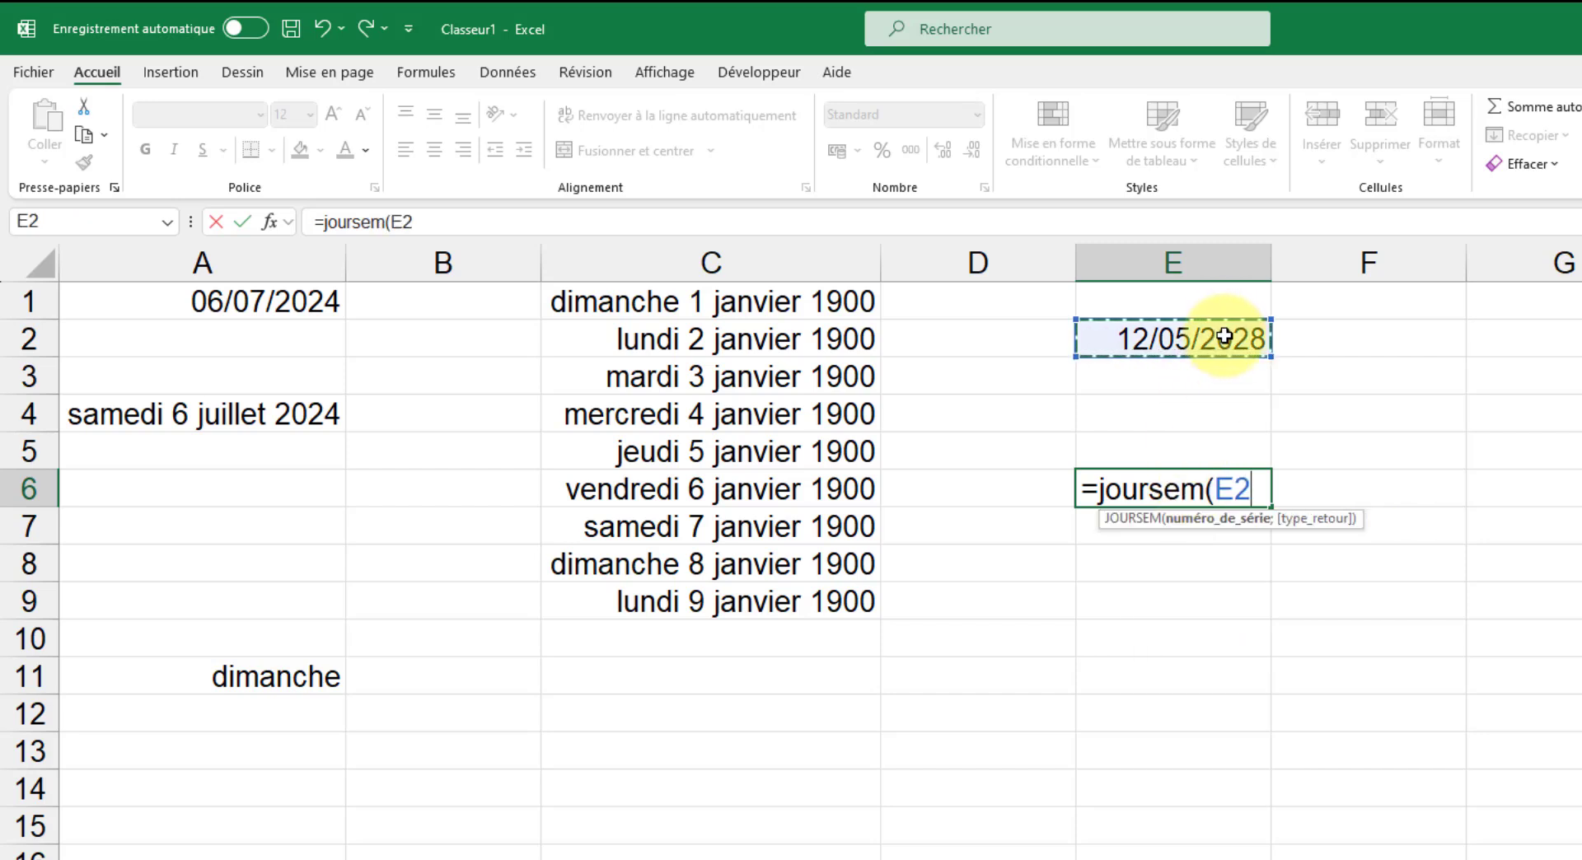
type(")")
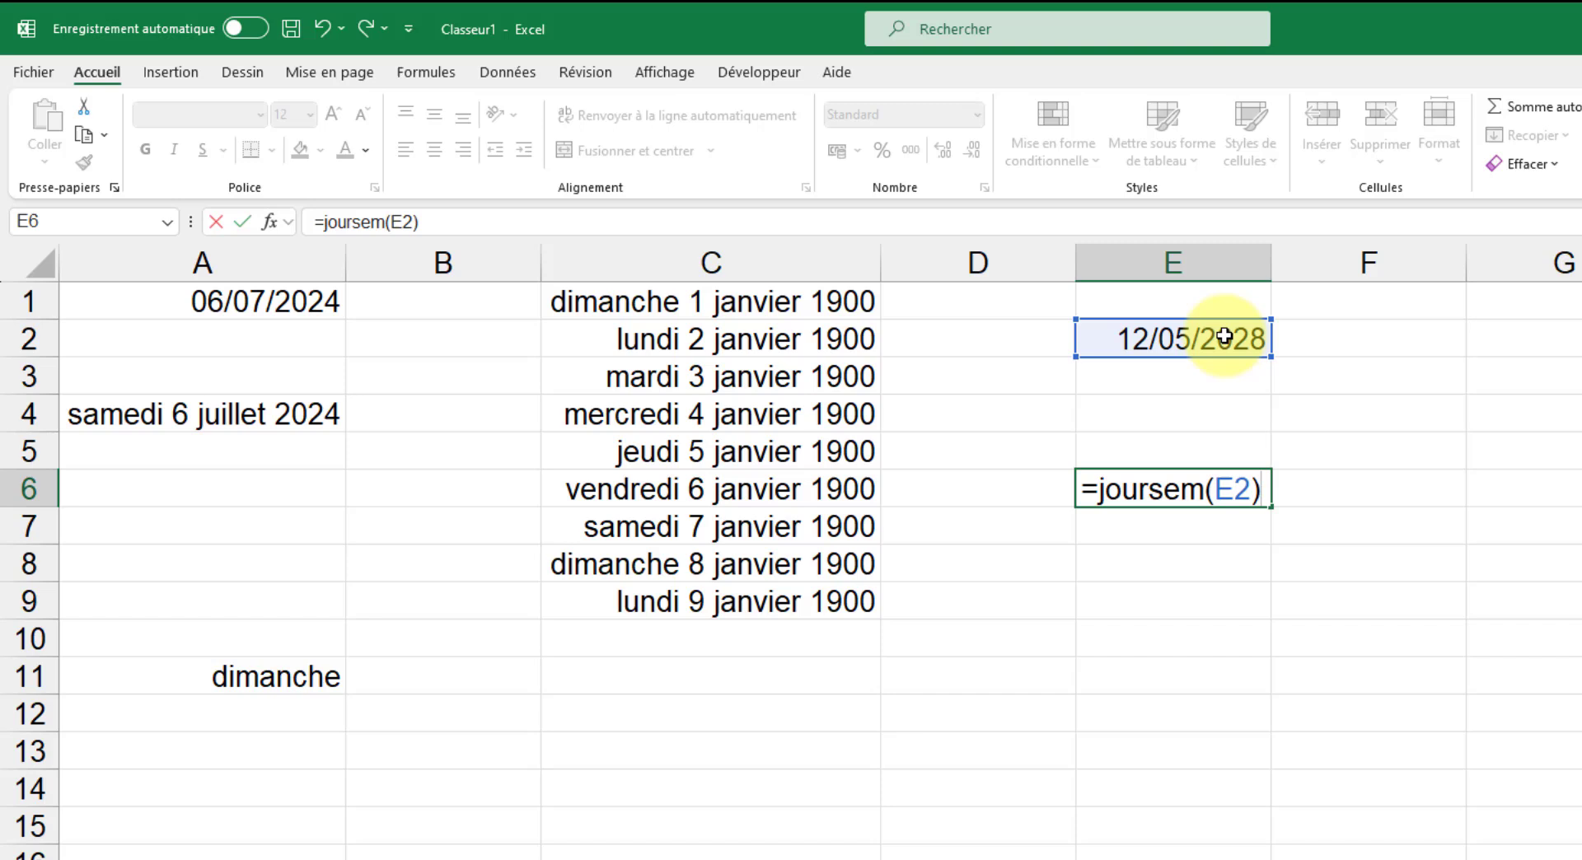
left_click(242, 223)
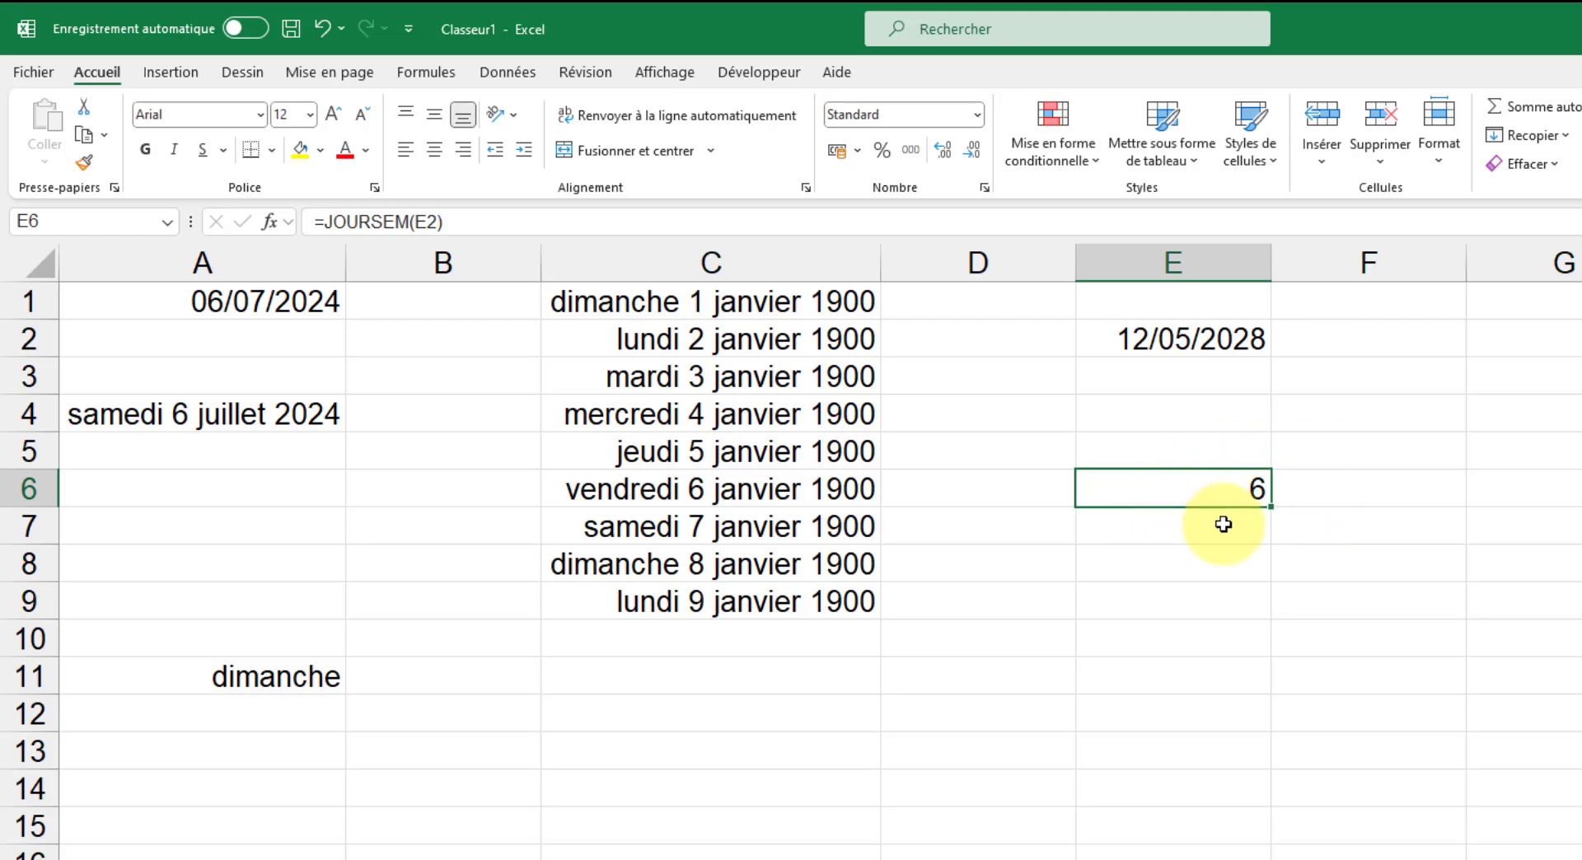
Apply the custom number format jjjj (Personnalisée) to the weekday formula in cell E6.
left_click(980, 122)
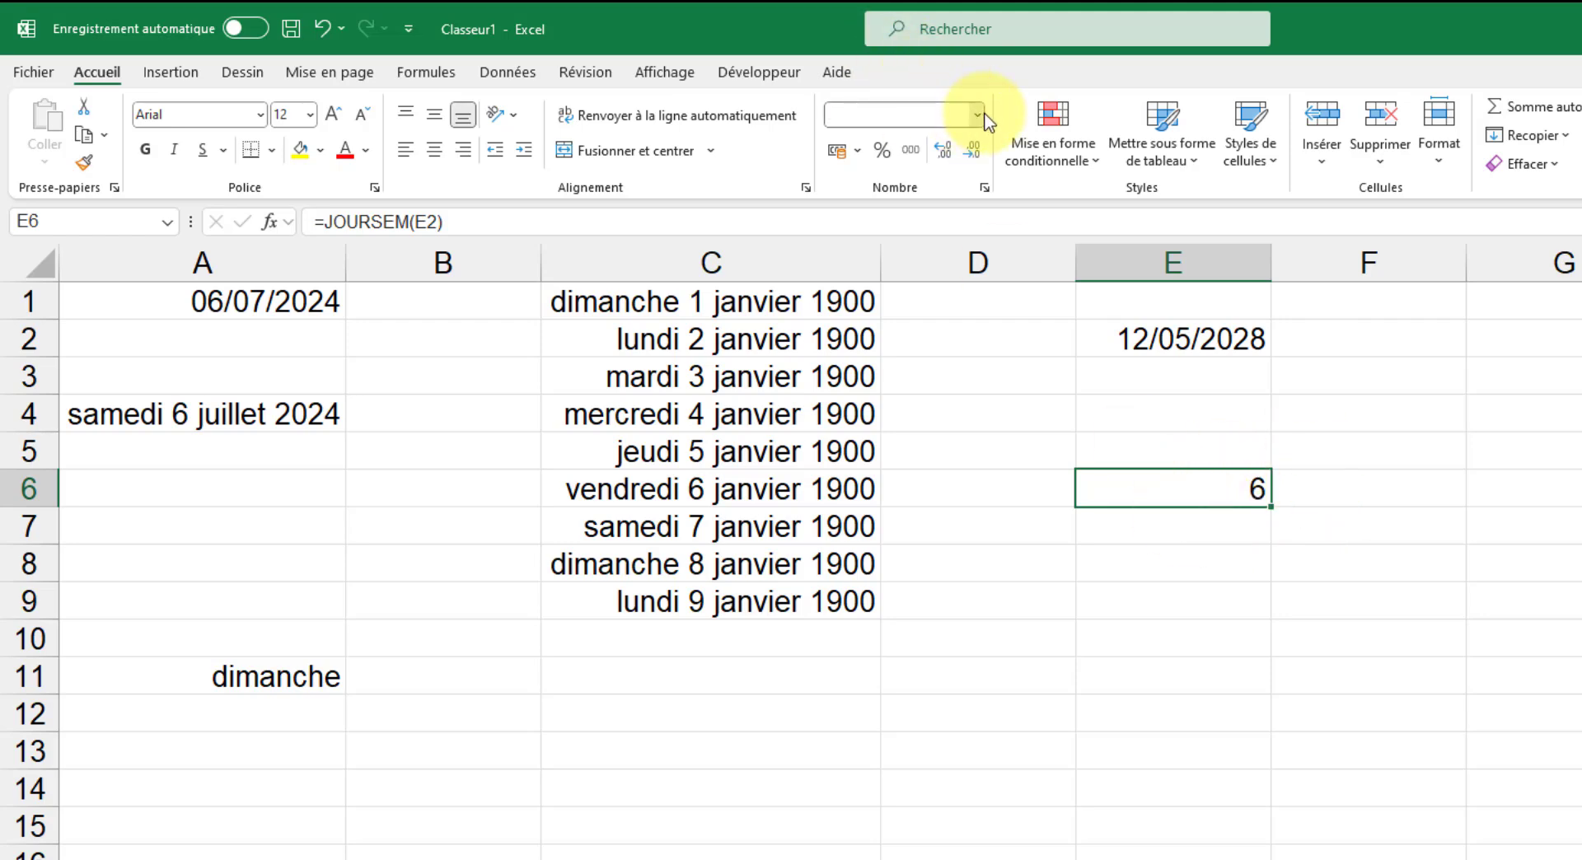
left_click(958, 742)
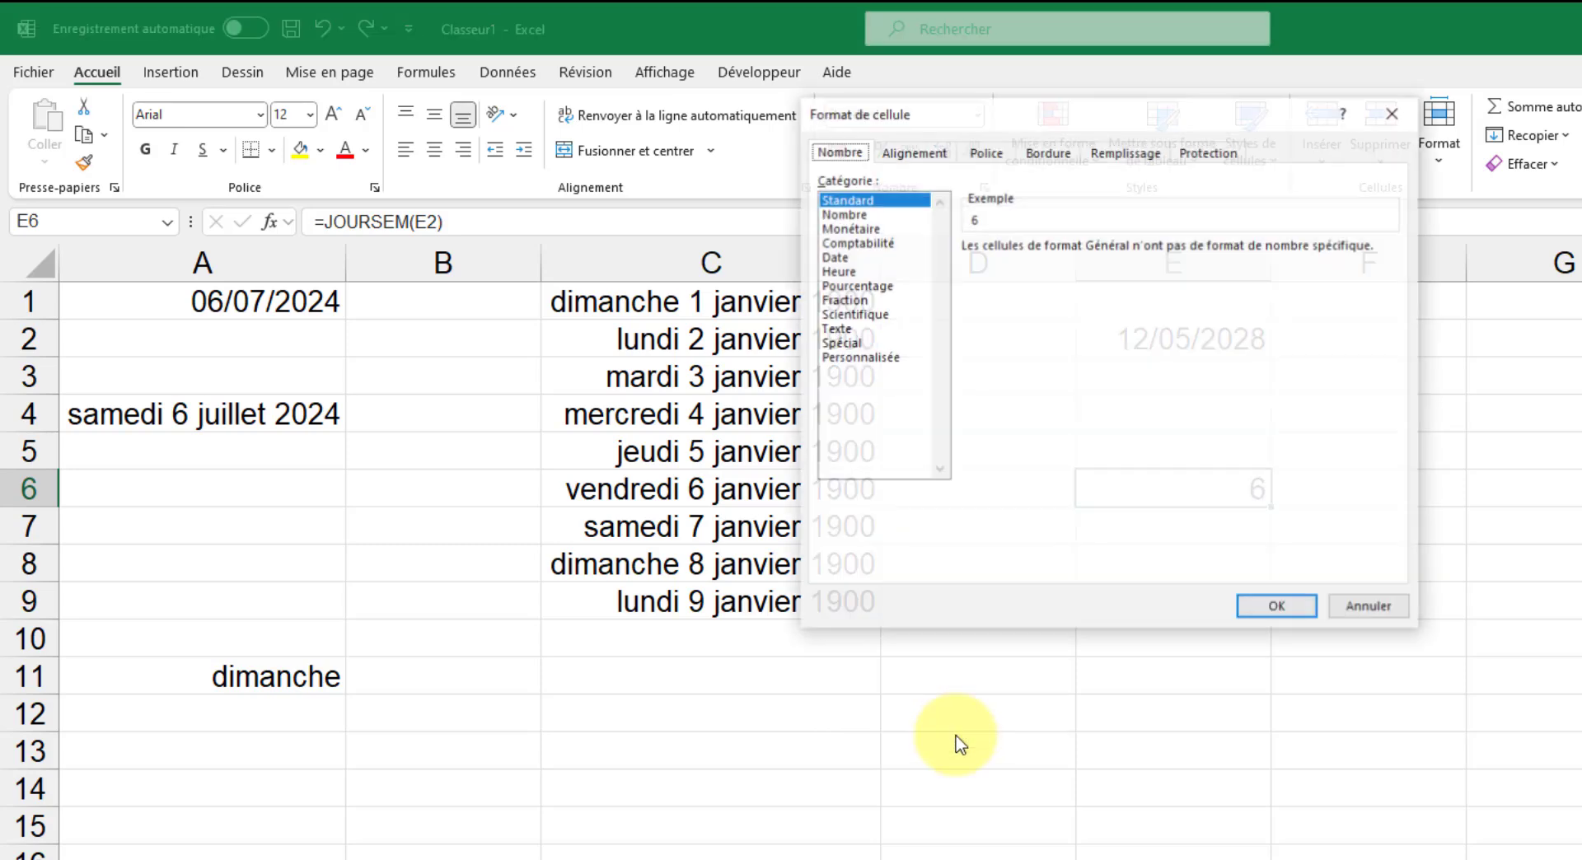
left_click(858, 357)
left_click_drag(1121, 258, 936, 272)
type("jjjj")
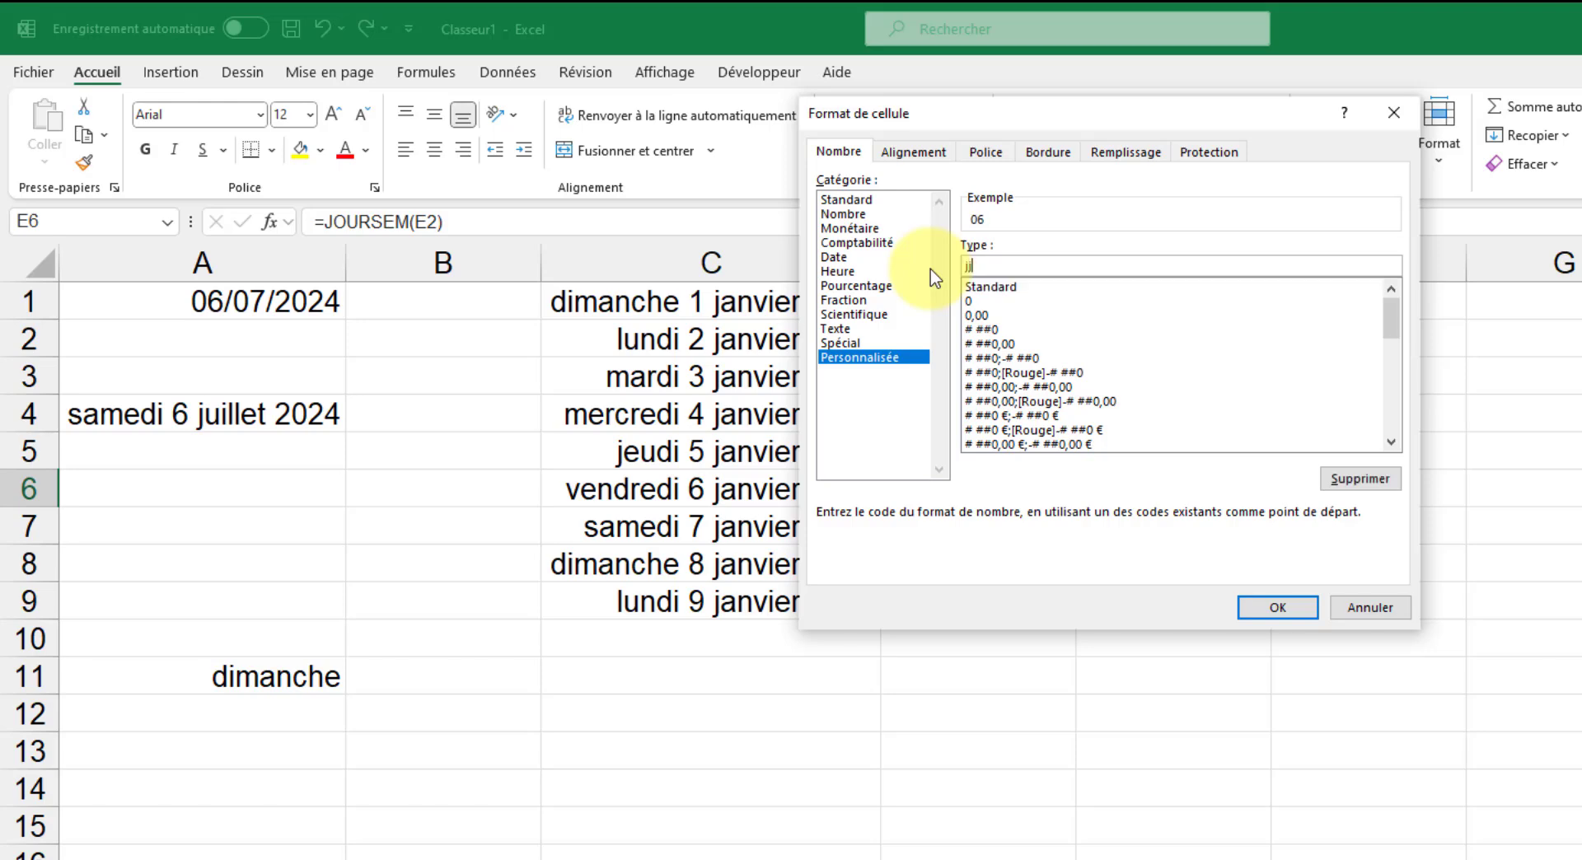
left_click(1289, 606)
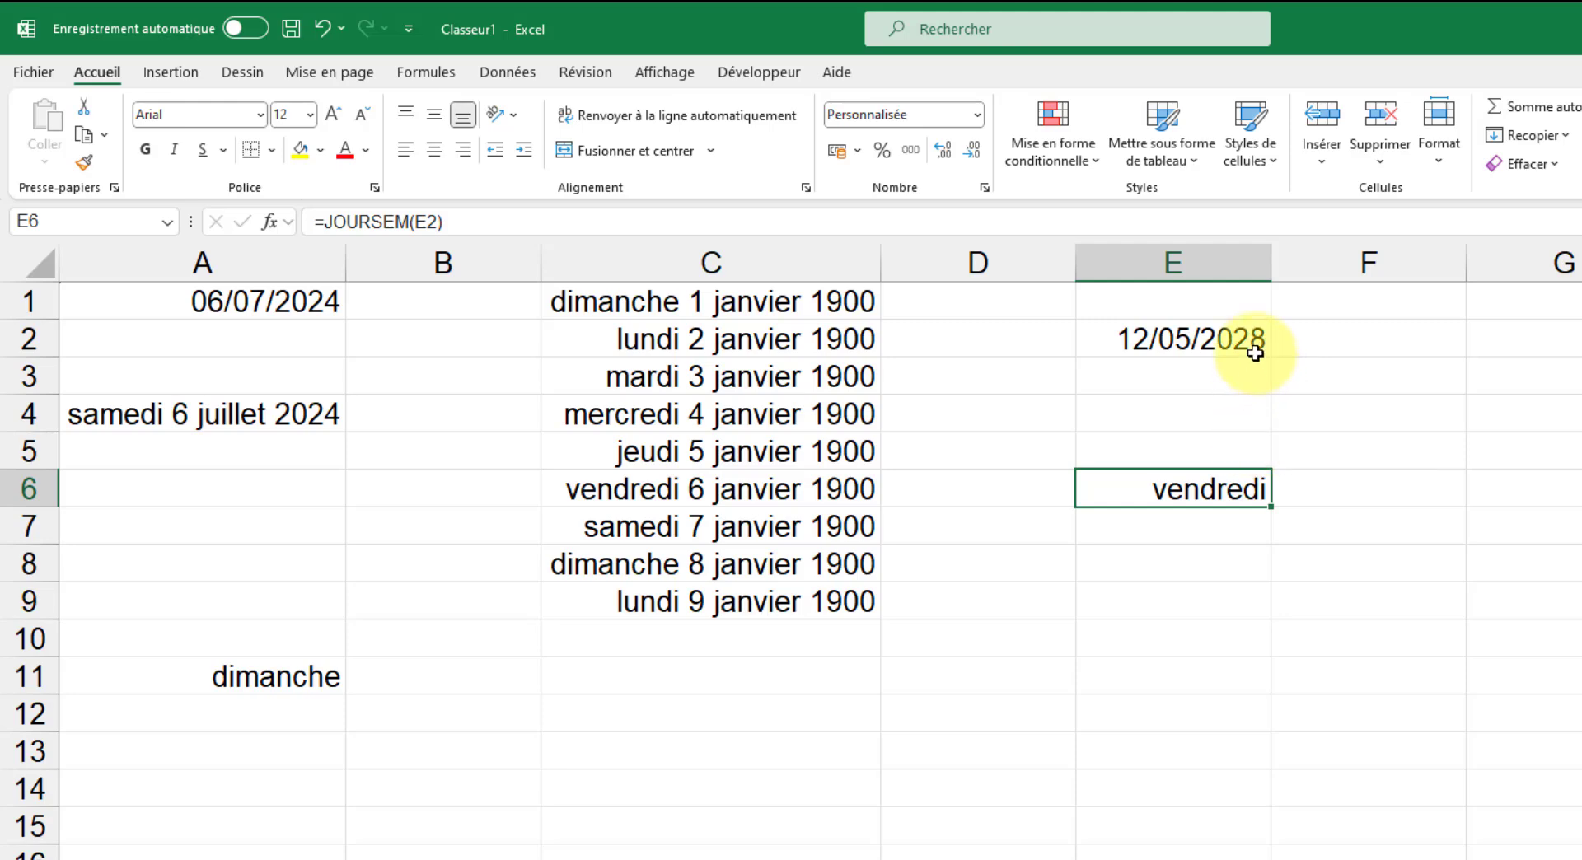
Set the number format of cell E6 first to Standard, and finally to short date (Date courte).
left_click(982, 122)
left_click(913, 148)
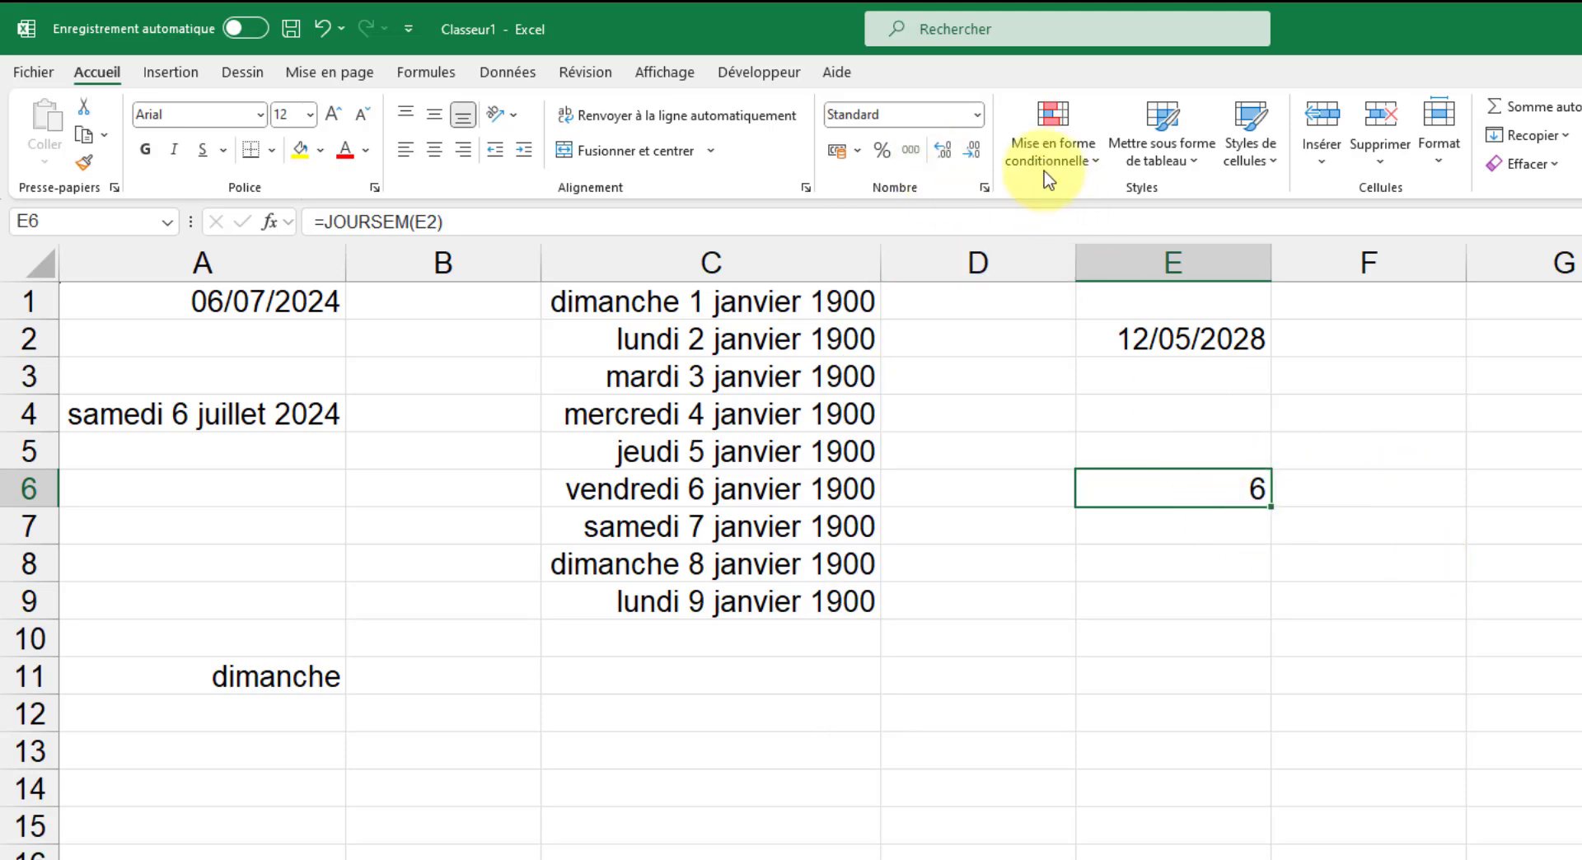
left_click(977, 115)
left_click(914, 375)
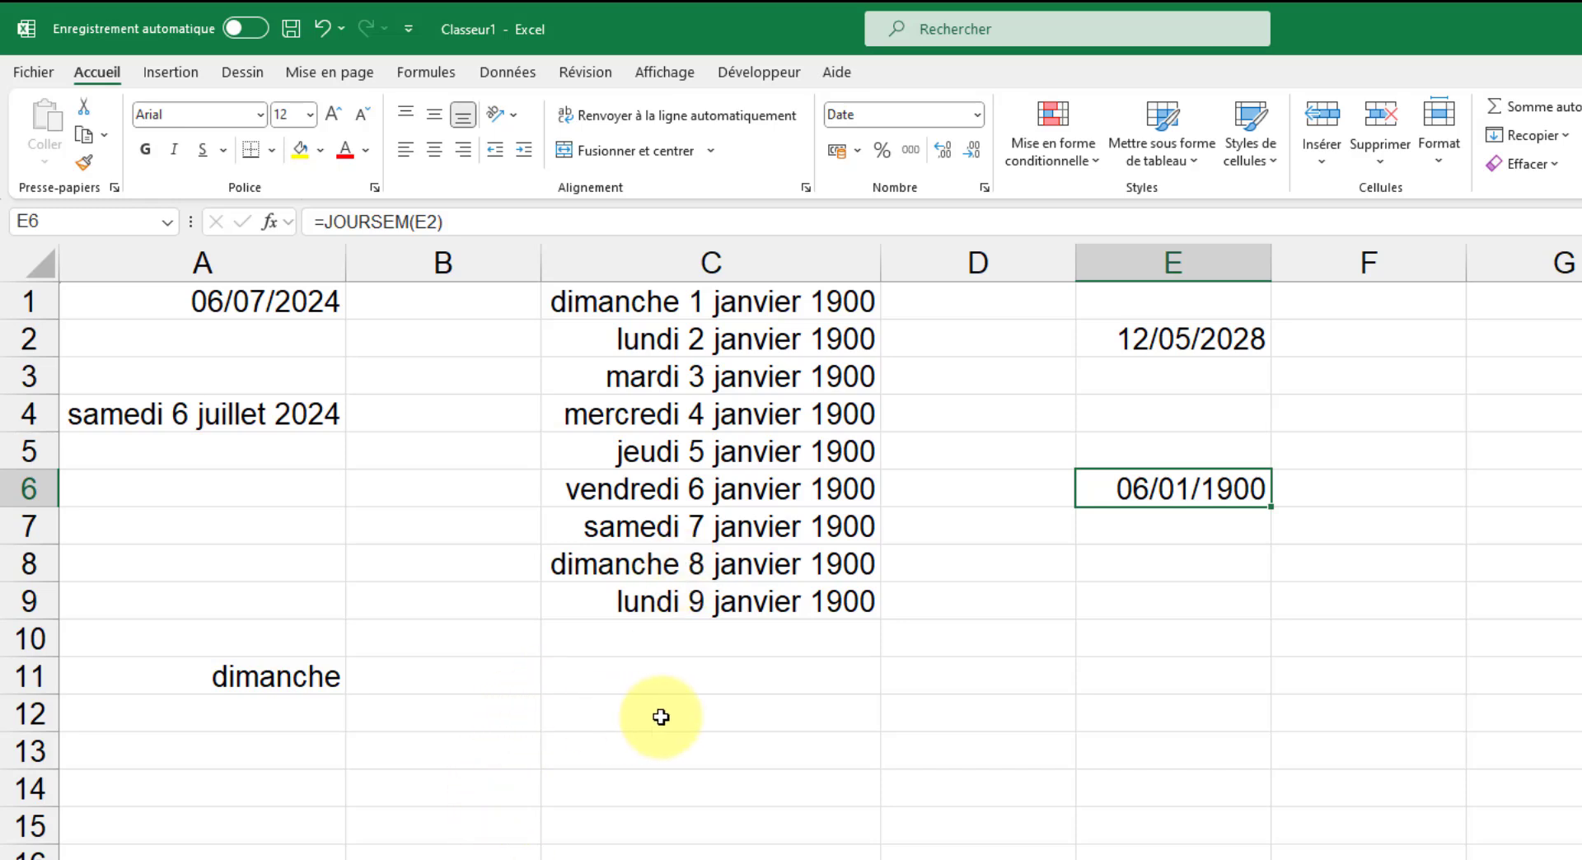
Enter the formula =JOURSEM(A1;2) in cell C12, using return type 2 for weeks numbered from Monday to Sunday.
left_click(619, 721)
type("=")
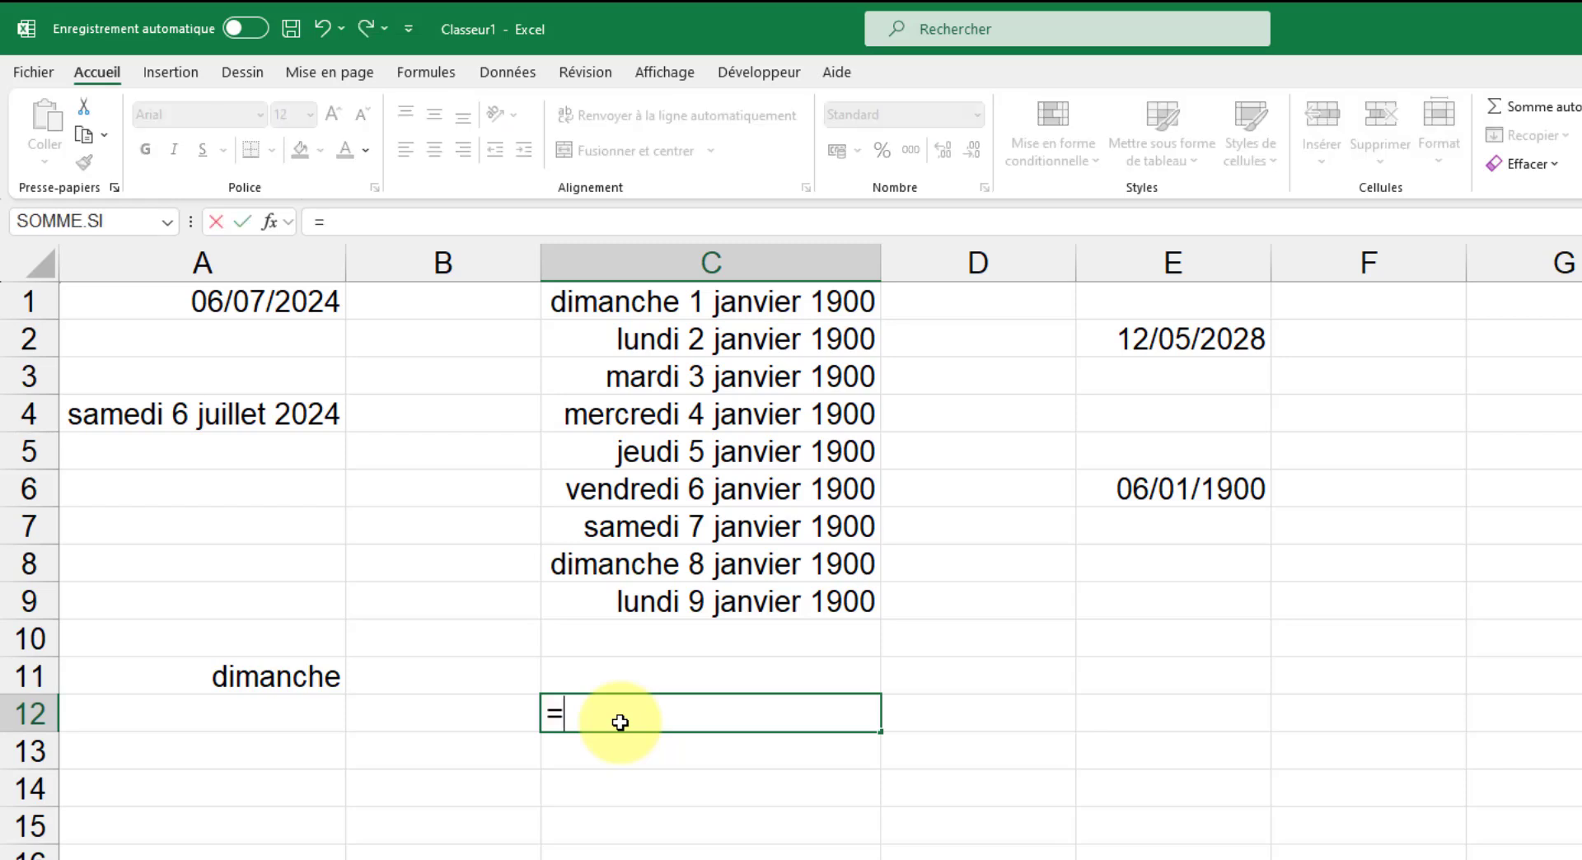
type("joursem")
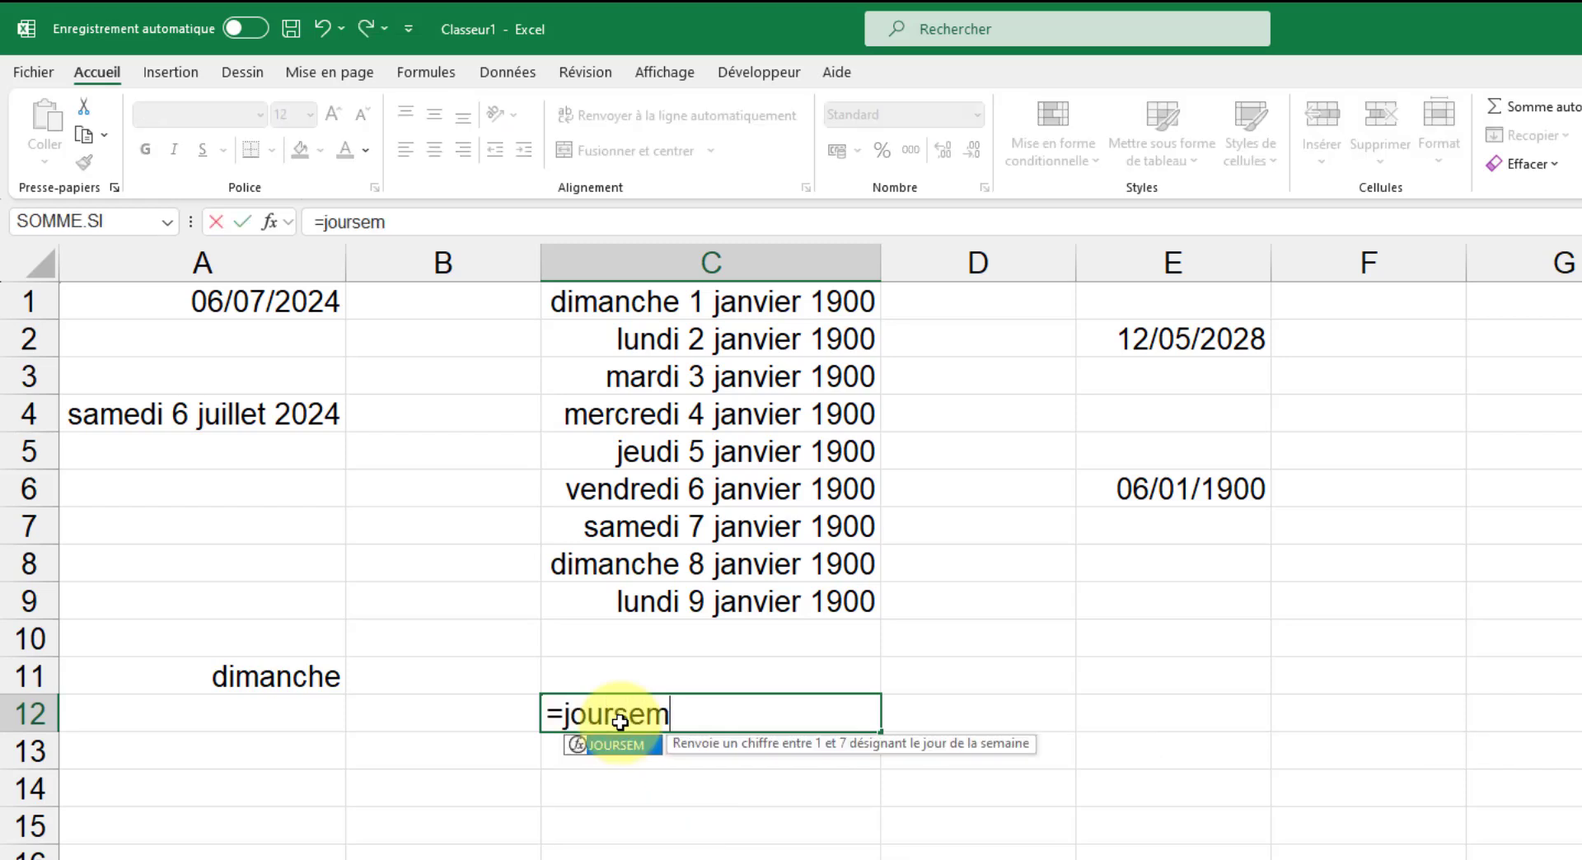
type("(")
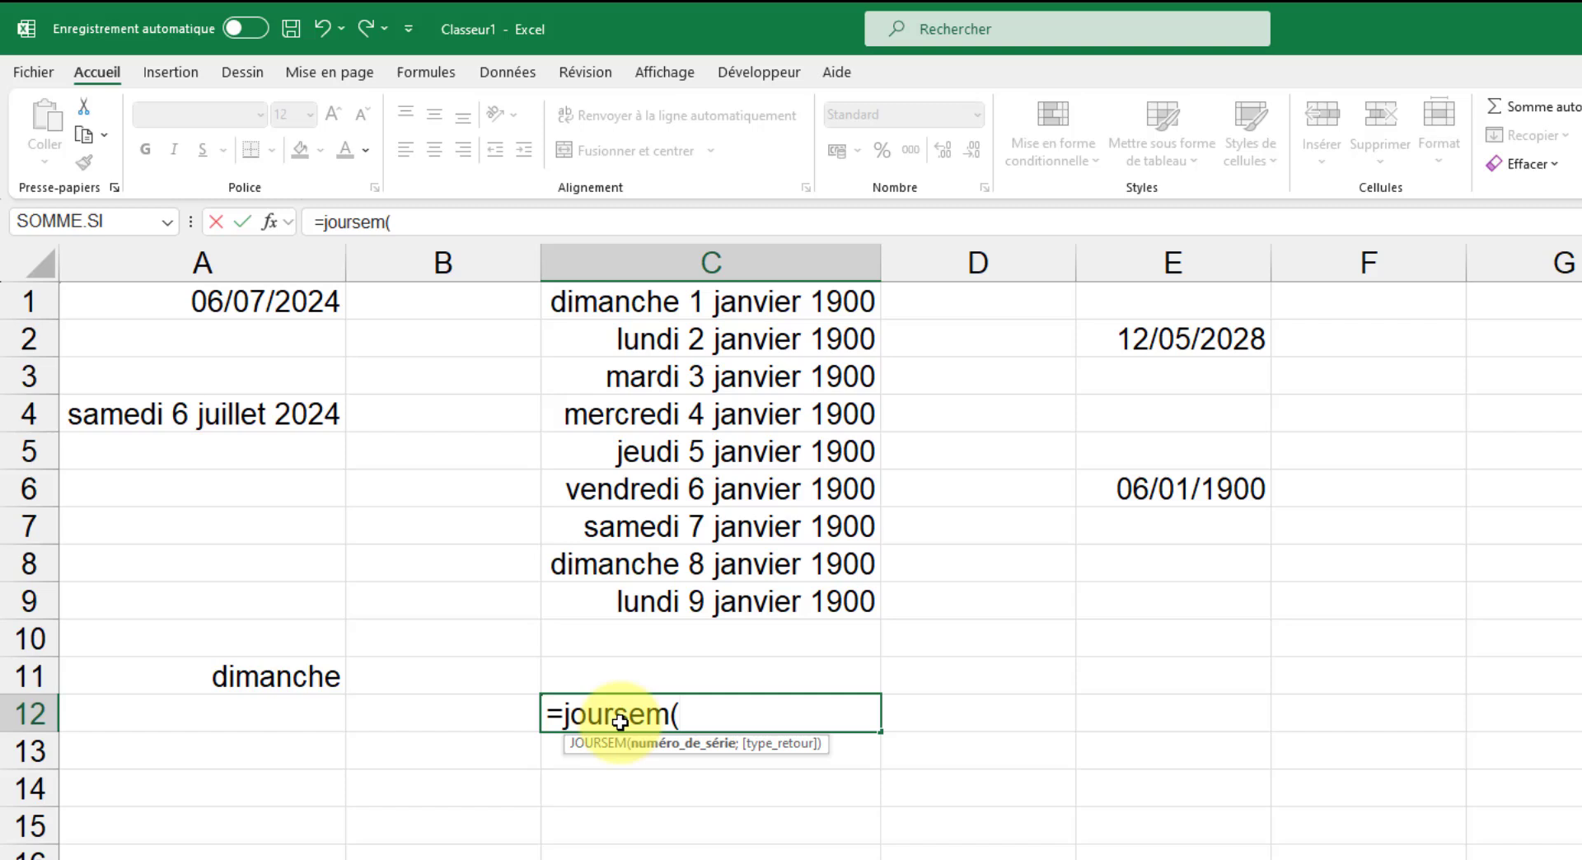
left_click(268, 309)
type(";")
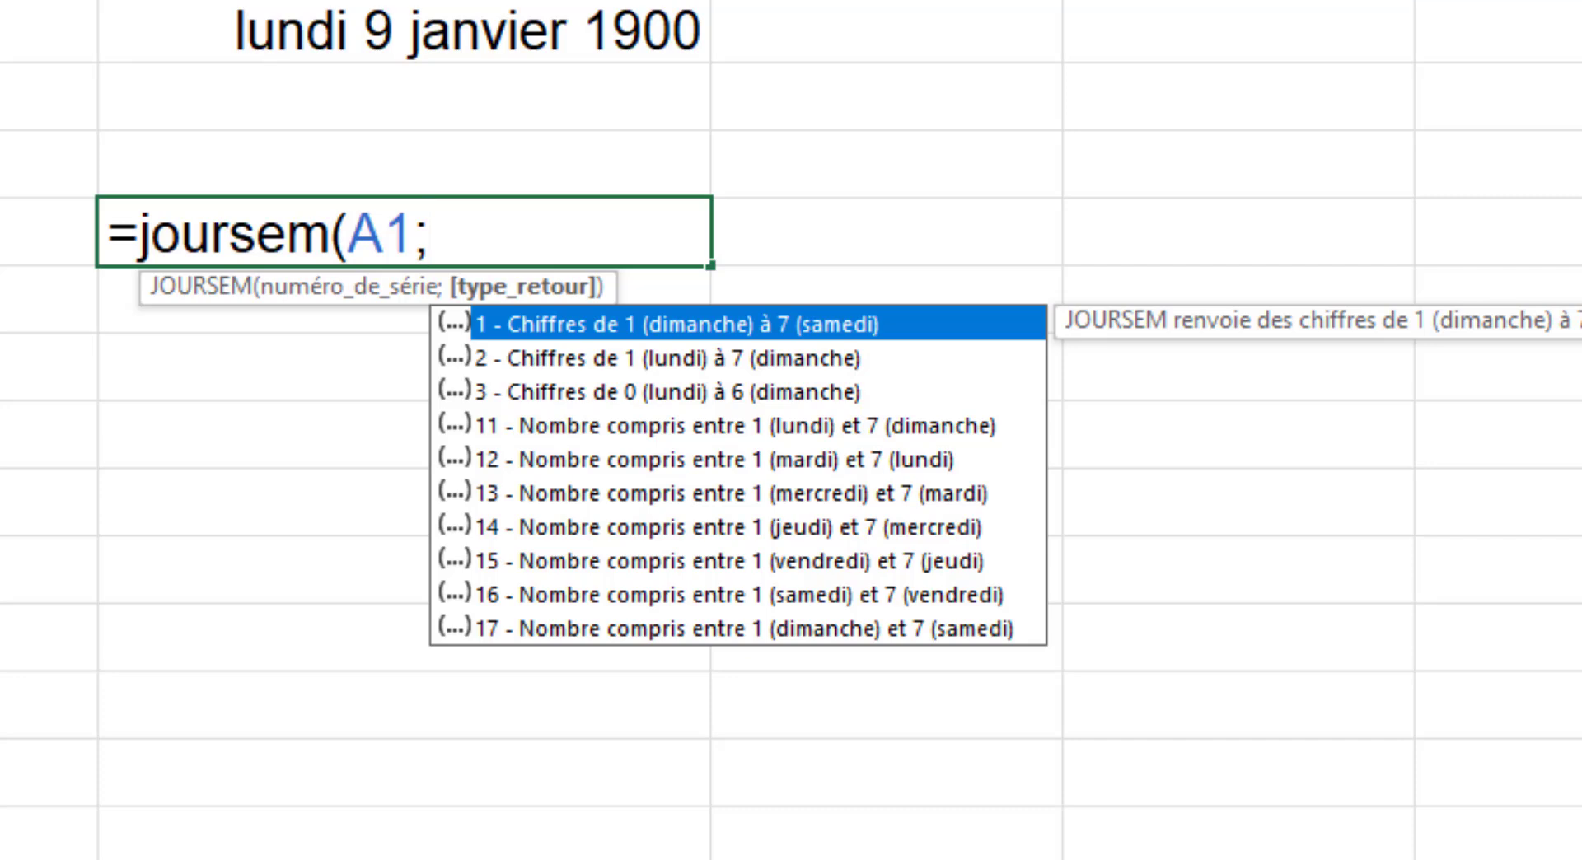
type("2)")
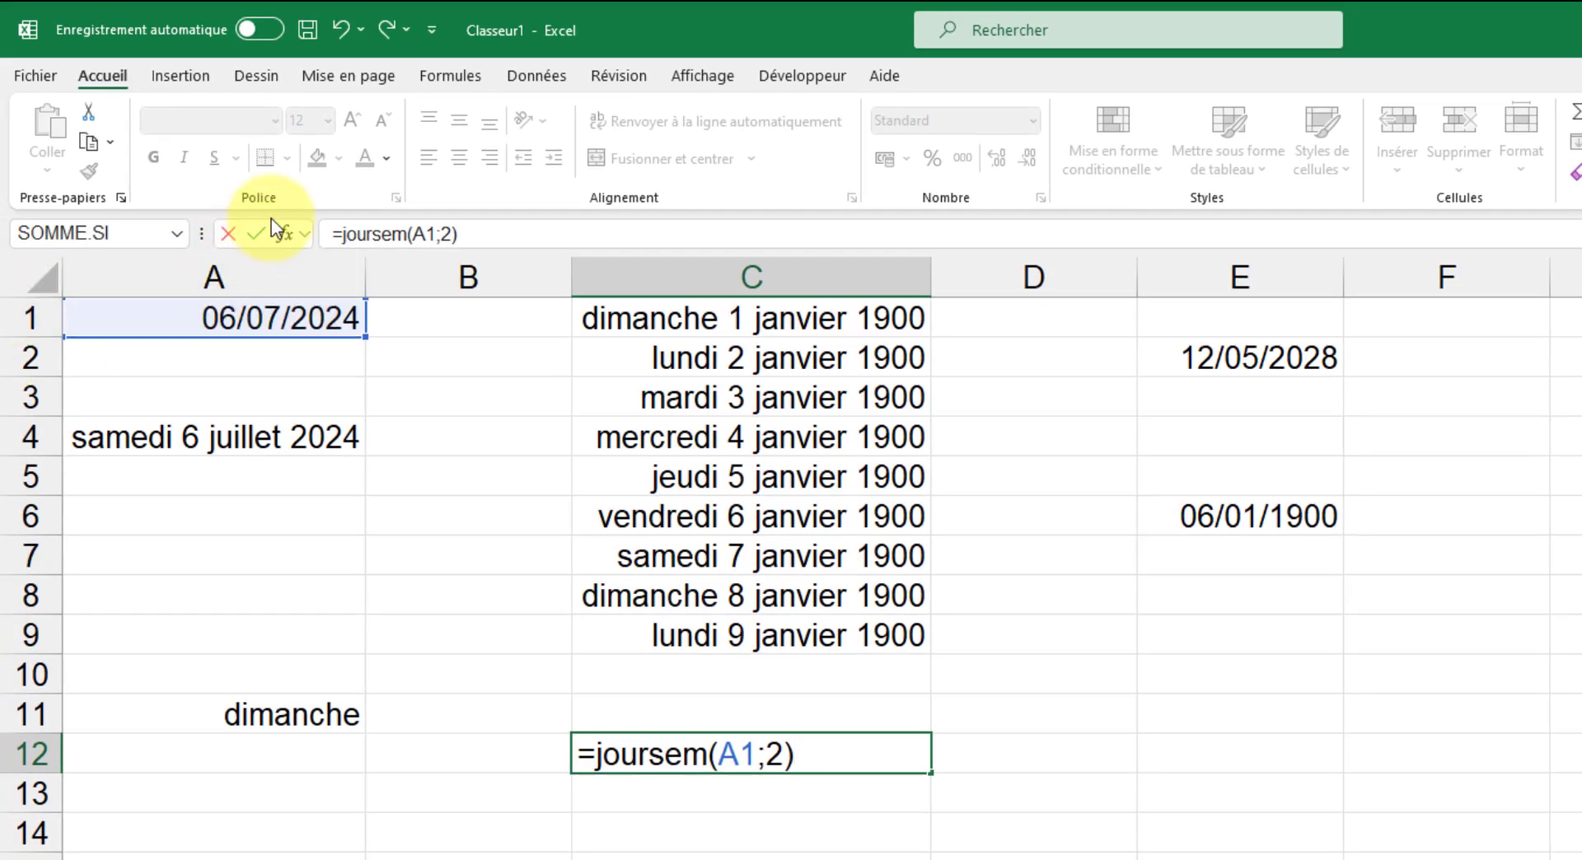
left_click(257, 242)
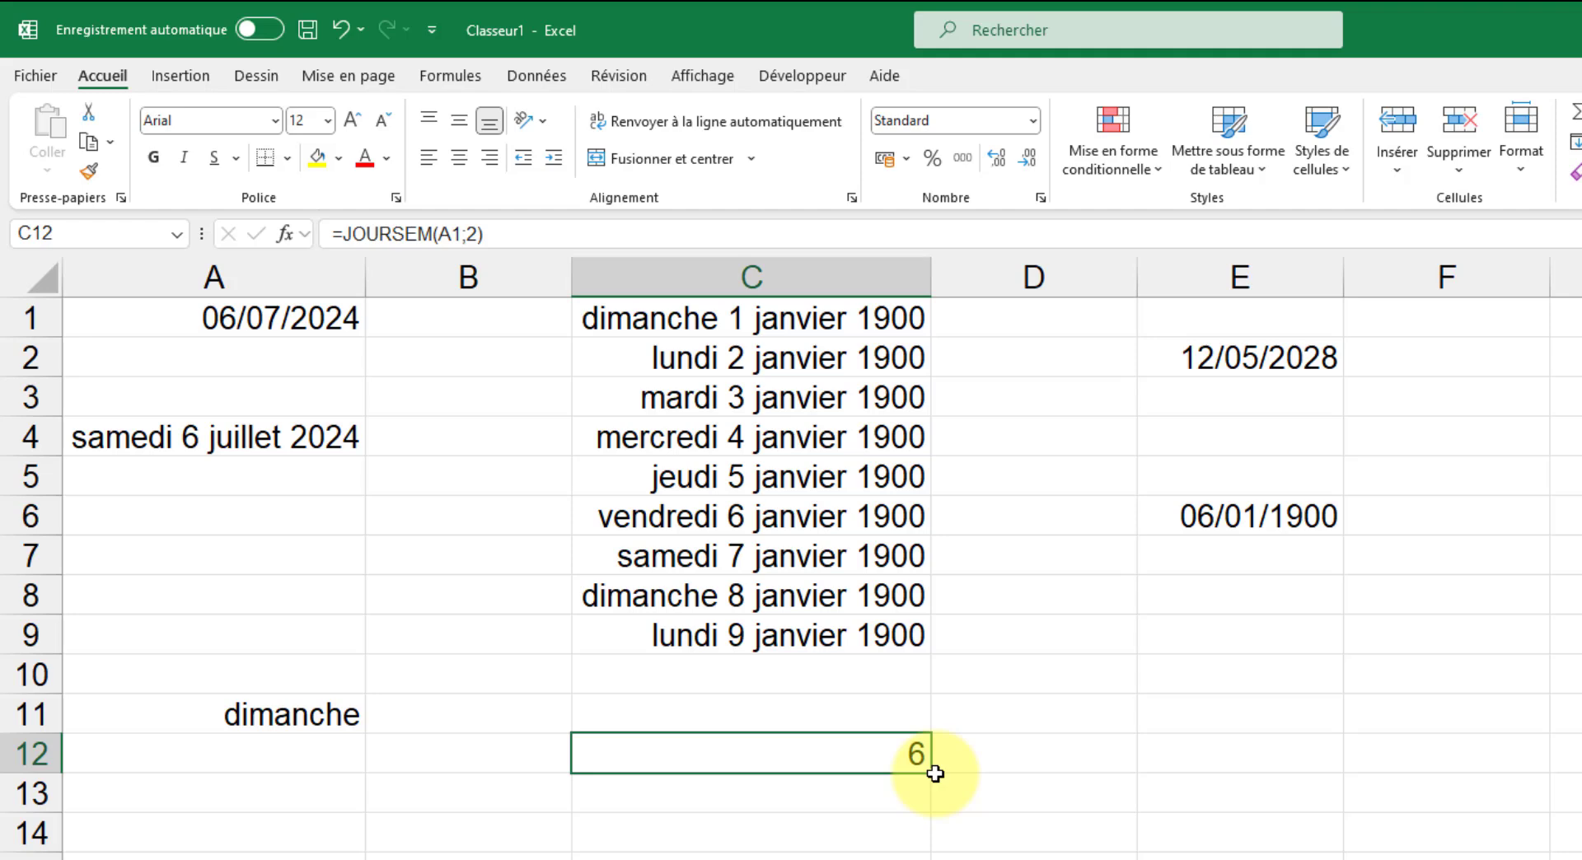
Format cell C12 first as a short date (Date courte), and finally with the custom number format jjjj.
left_click(1031, 122)
left_click(1013, 387)
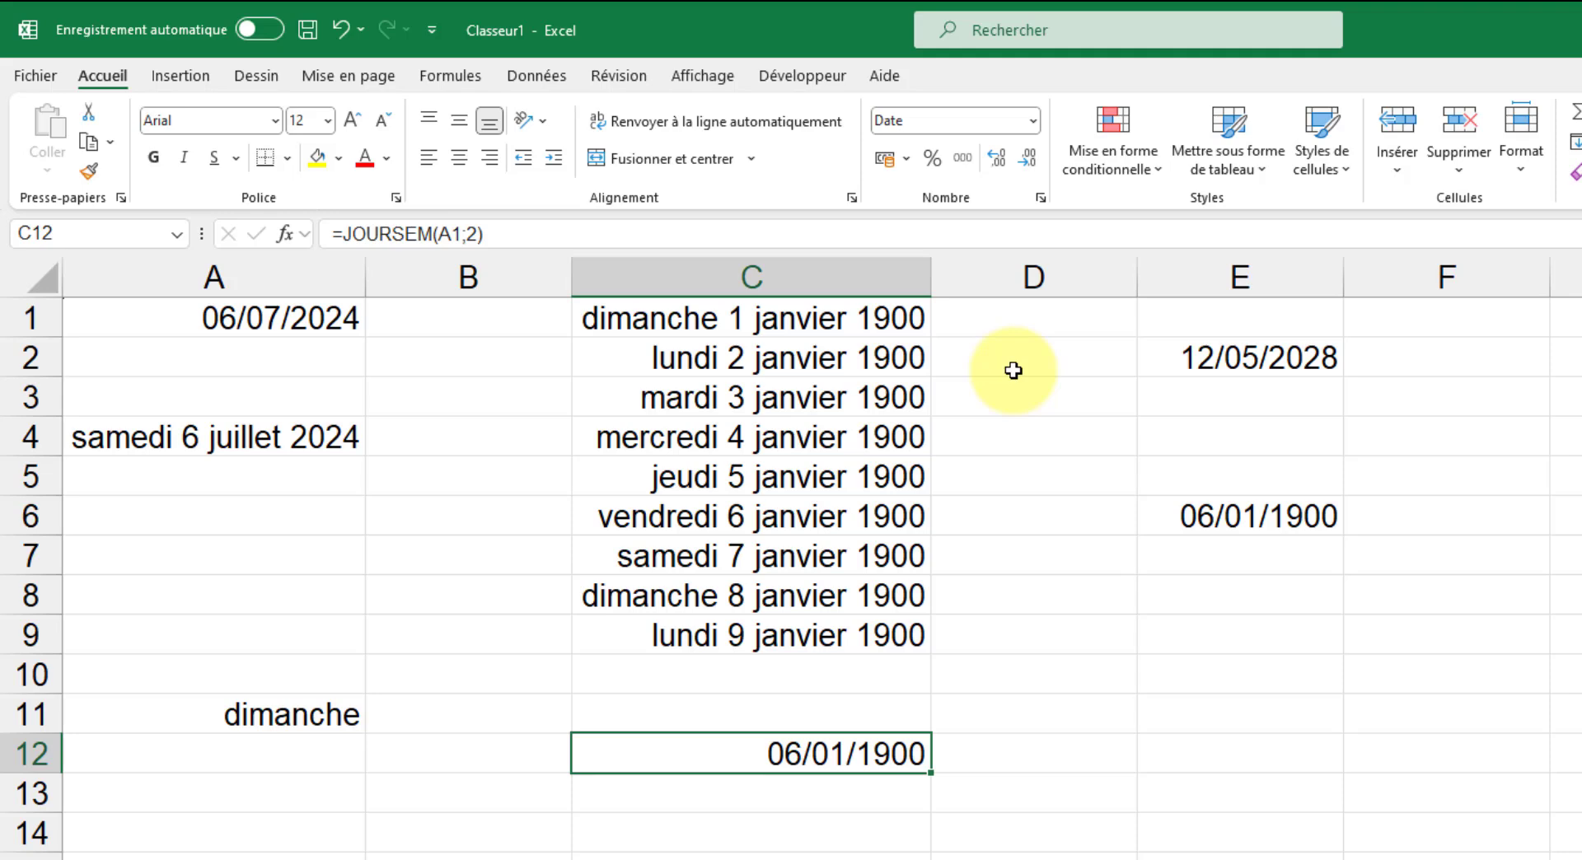
left_click(1033, 121)
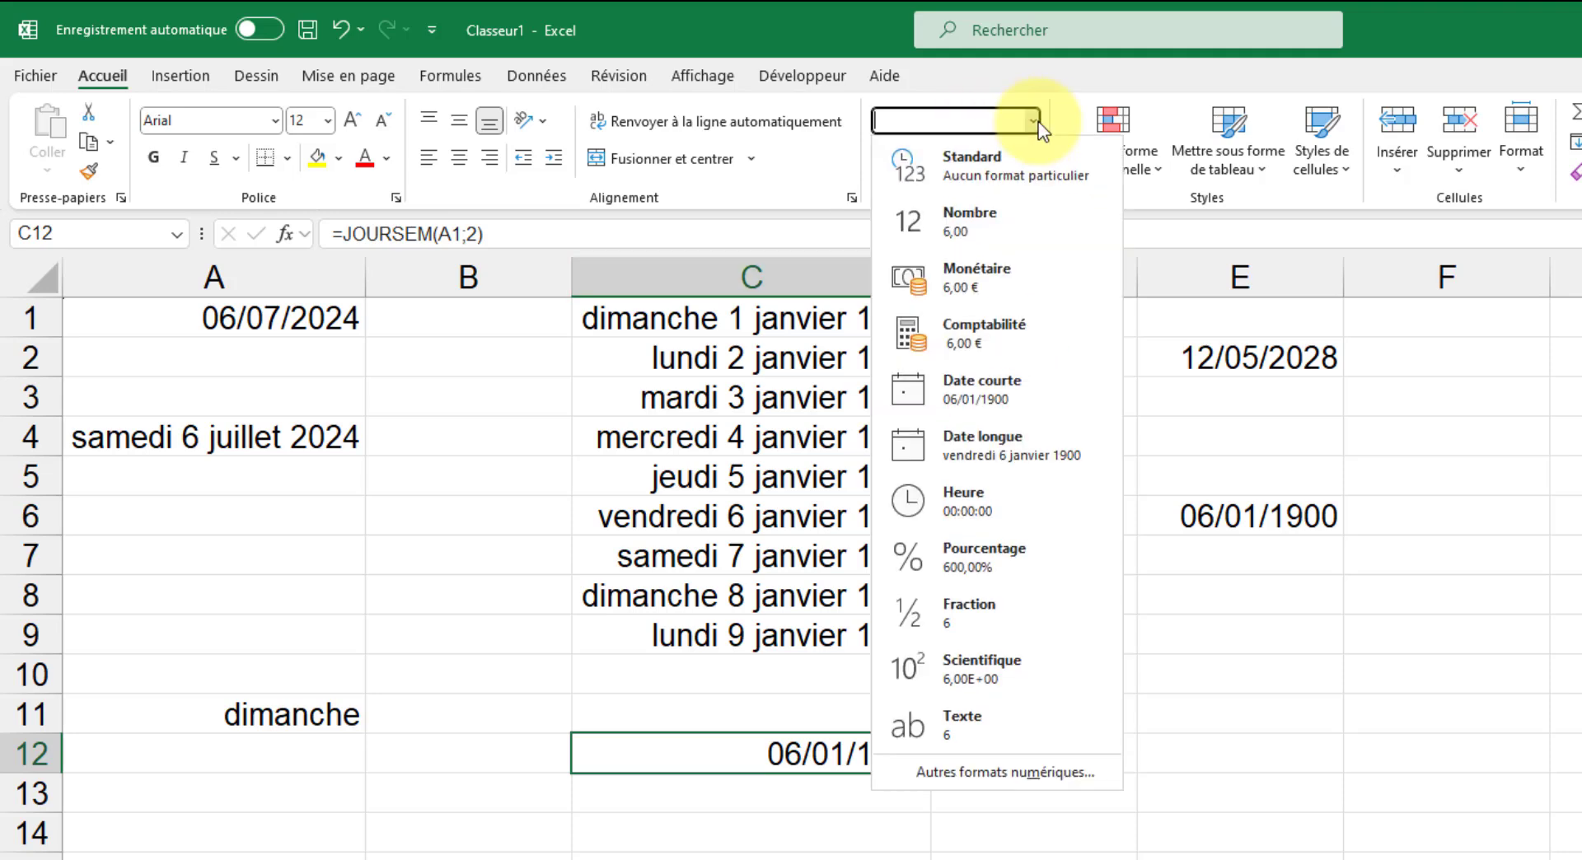
left_click(1011, 771)
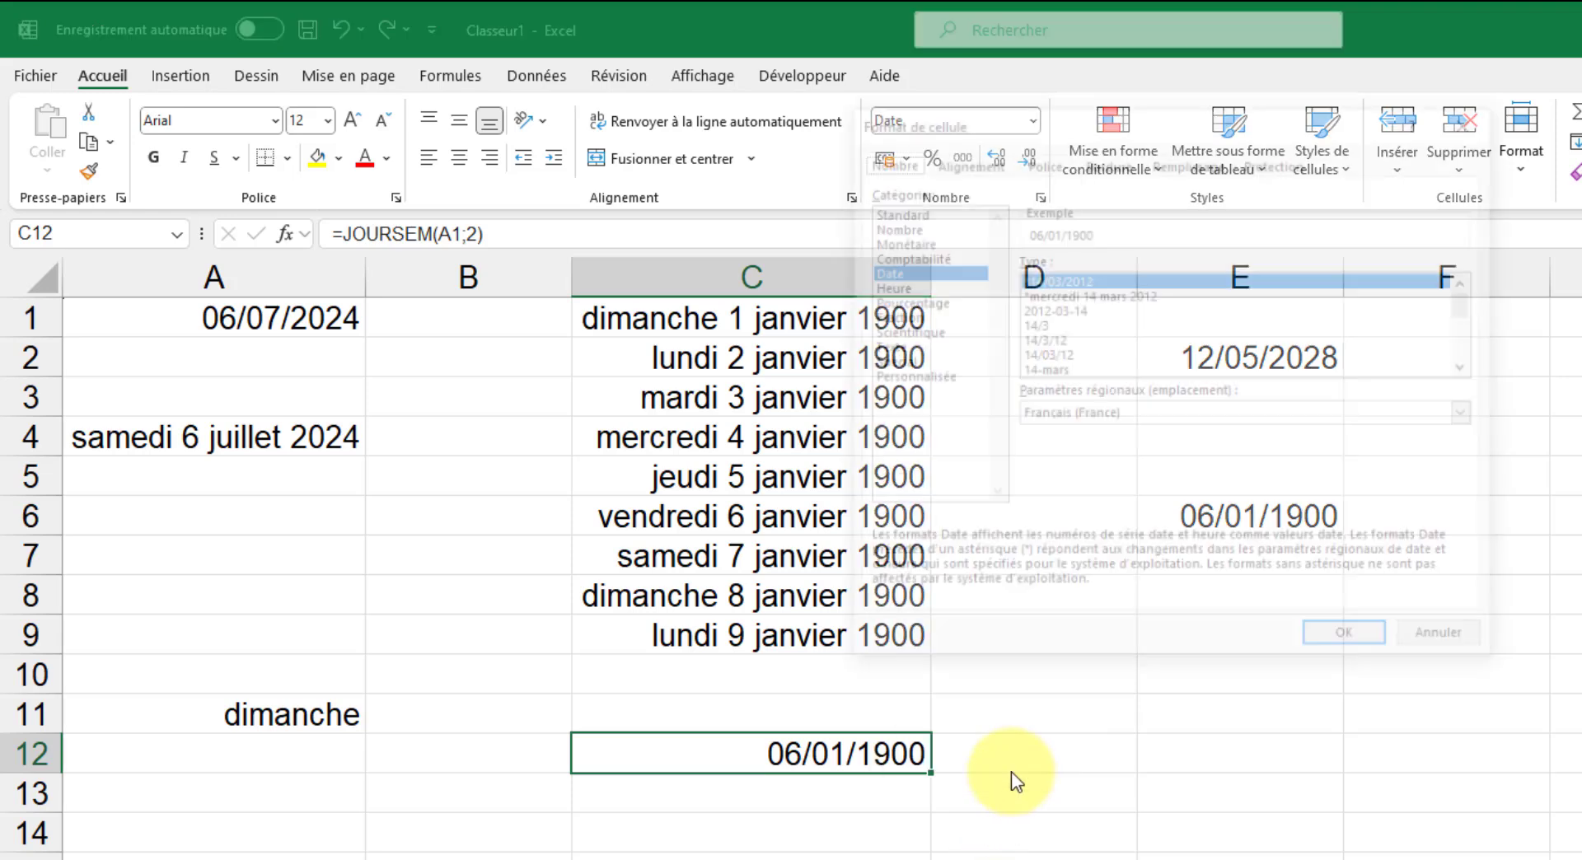
left_click(941, 376)
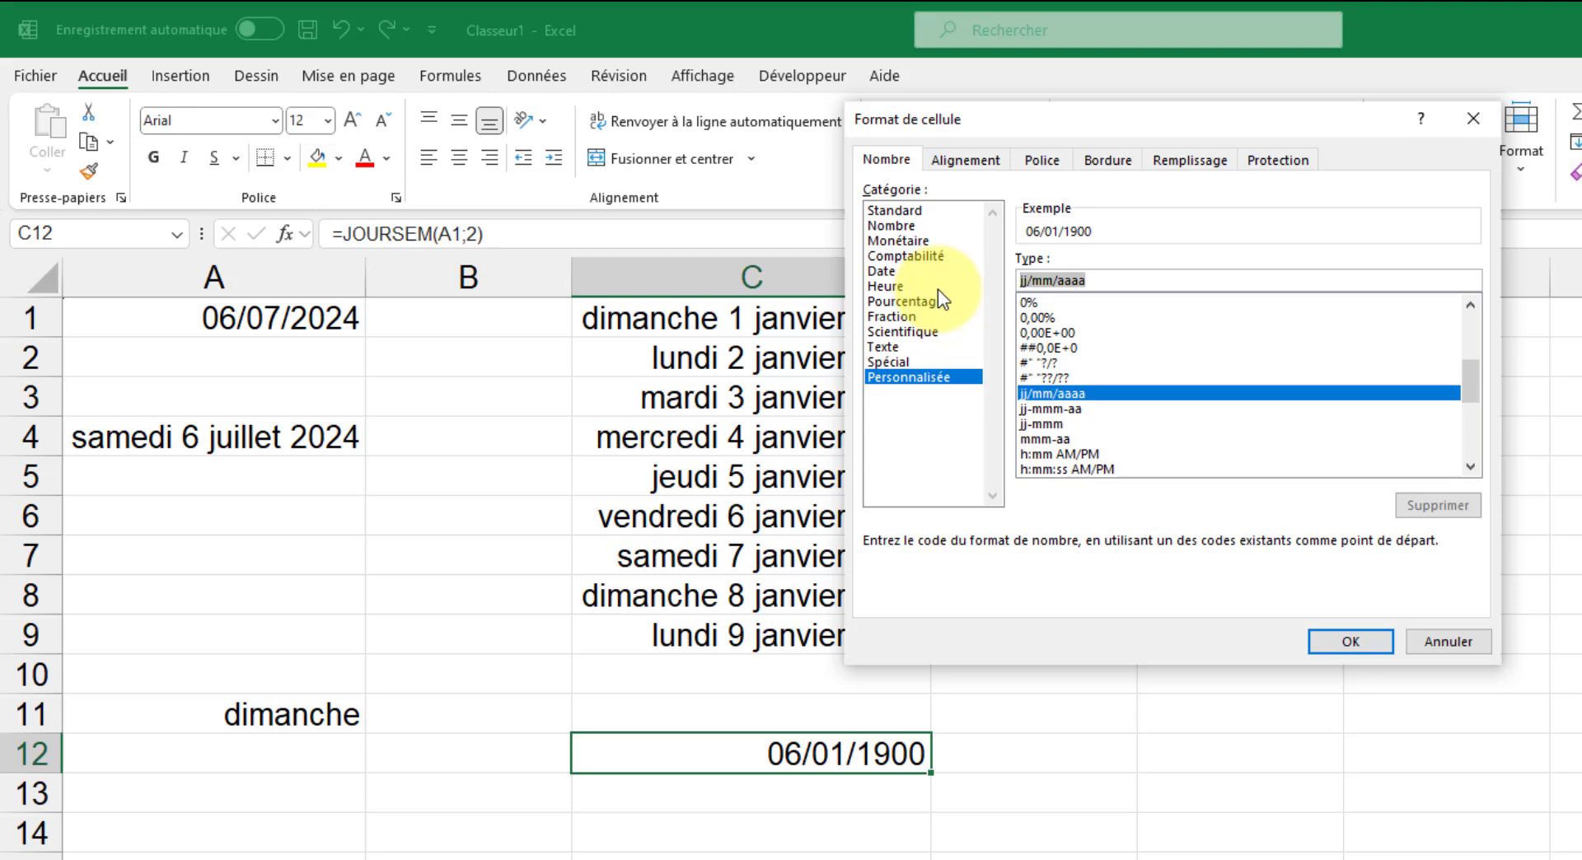
type("jjjj")
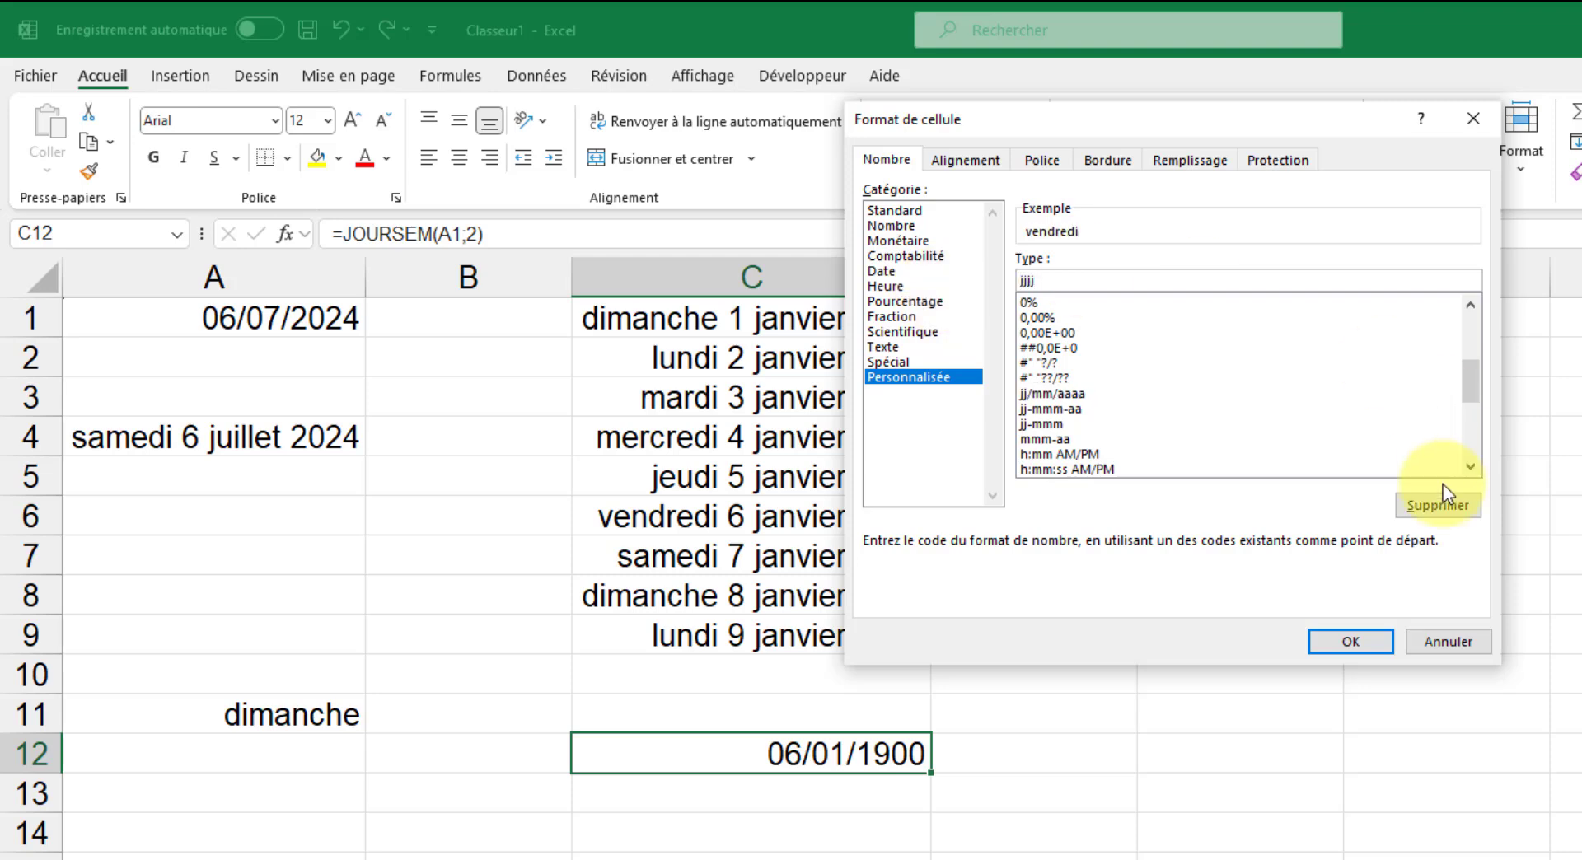
left_click(1374, 640)
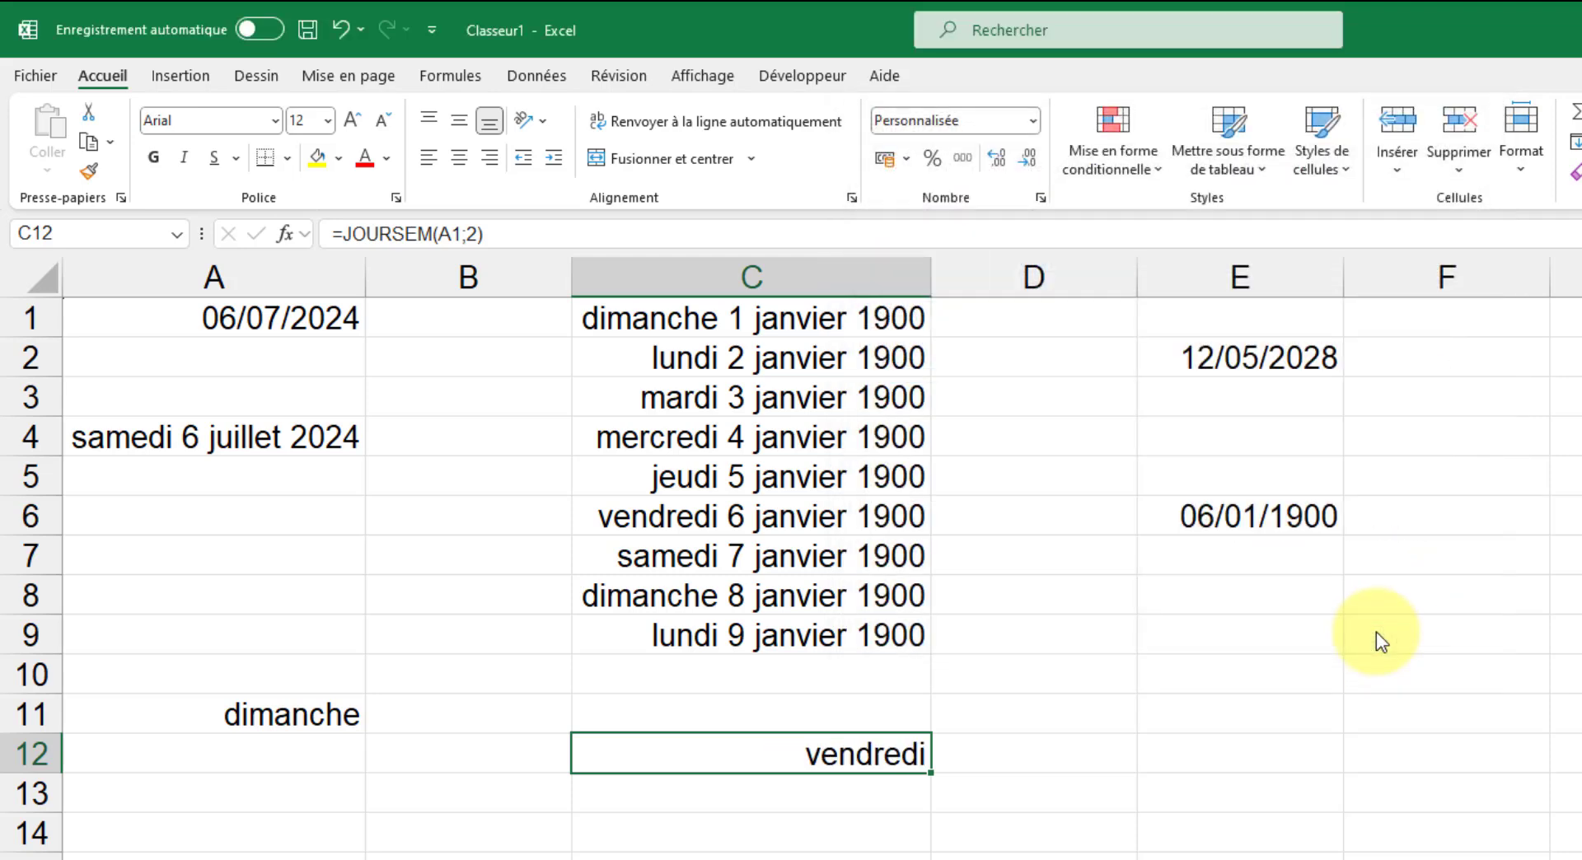